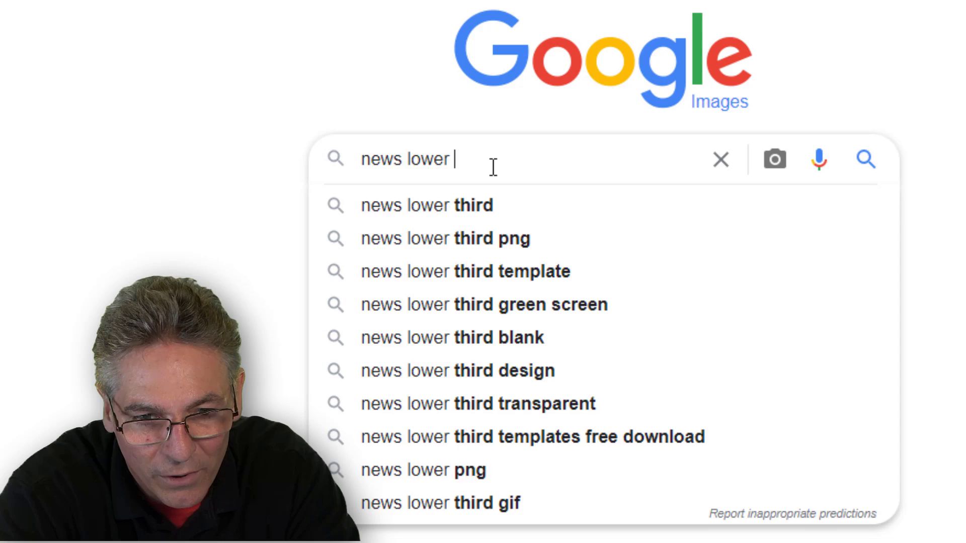
Search Google Images for 'news lower third' and preview the Adobe Stock result.
text(third)
key(Return)
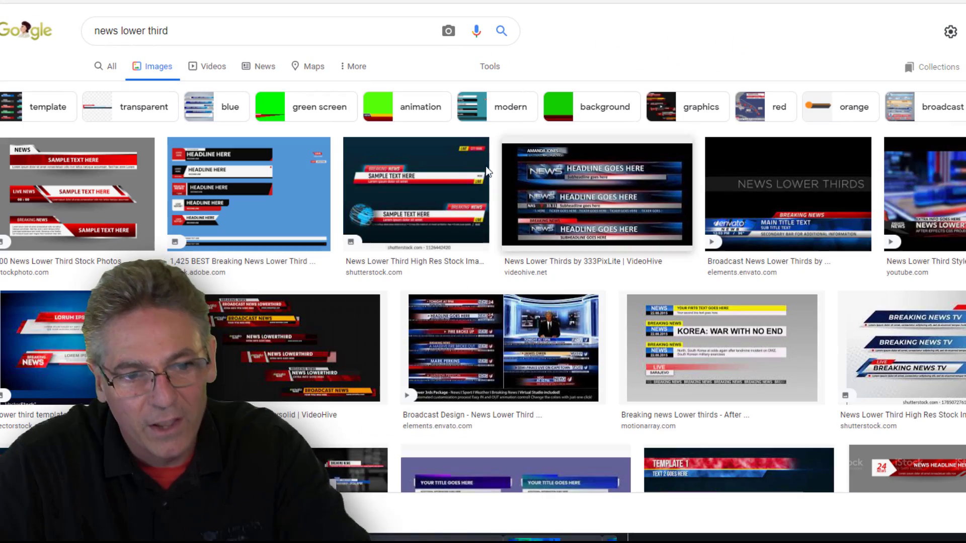
scroll(509, 287, down, 8)
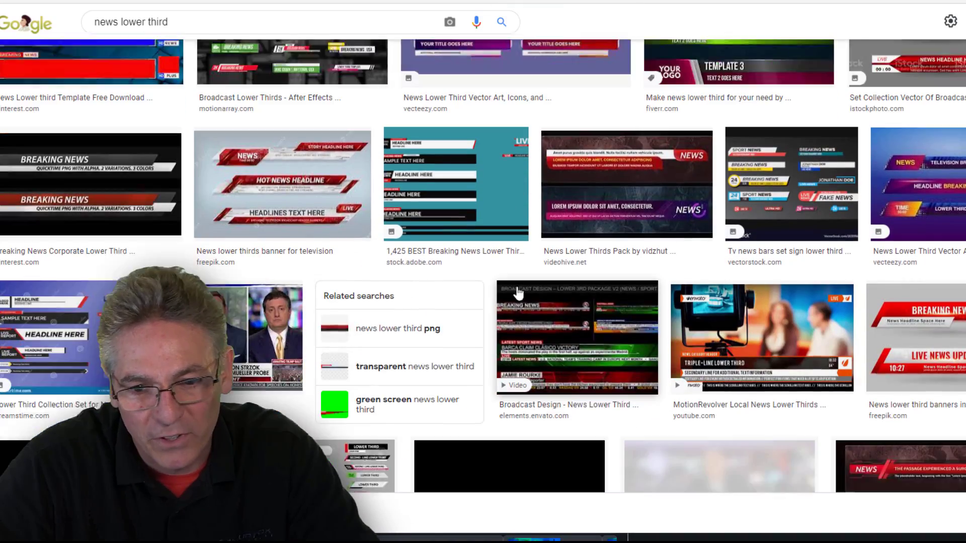
scroll(519, 292, up, 10)
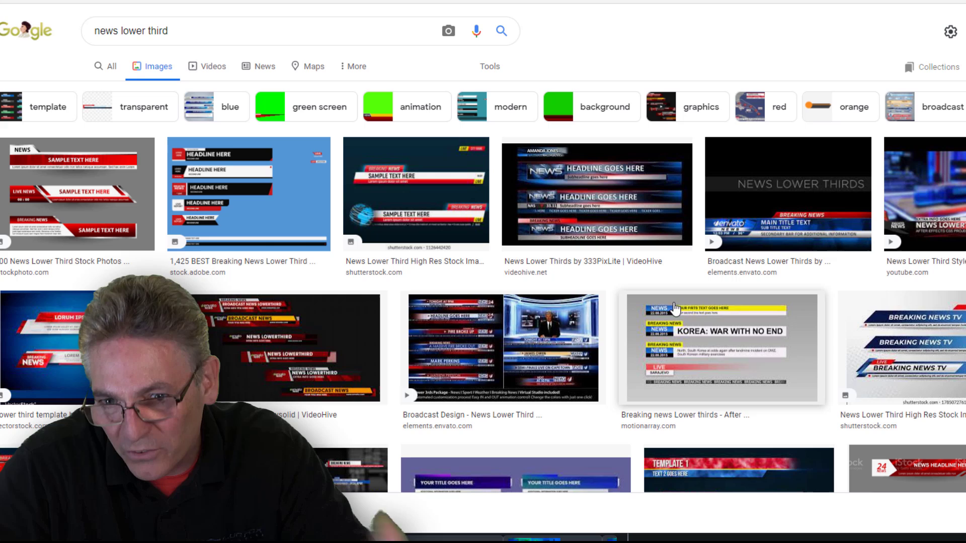
click(285, 216)
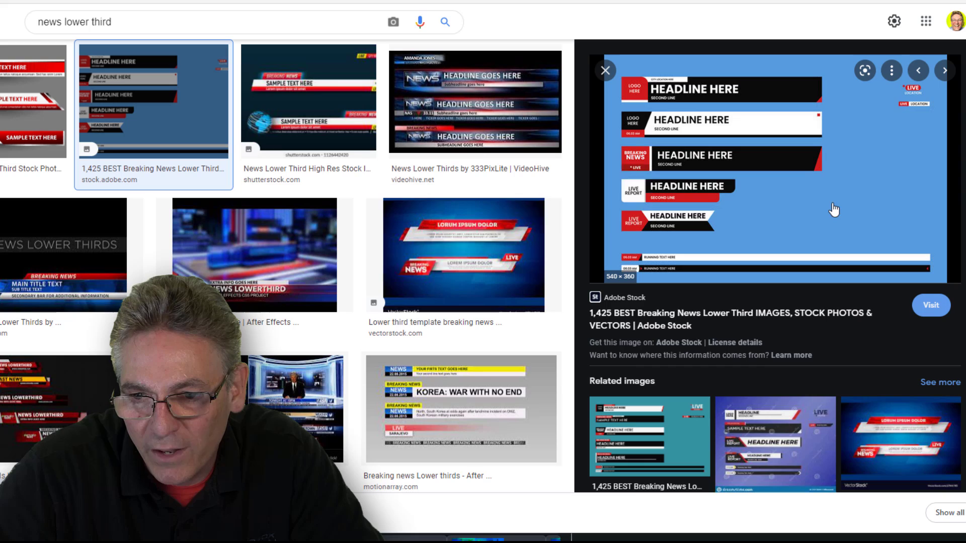
Visit the Adobe Stock page and scroll through its breaking news lower third designs.
click(777, 273)
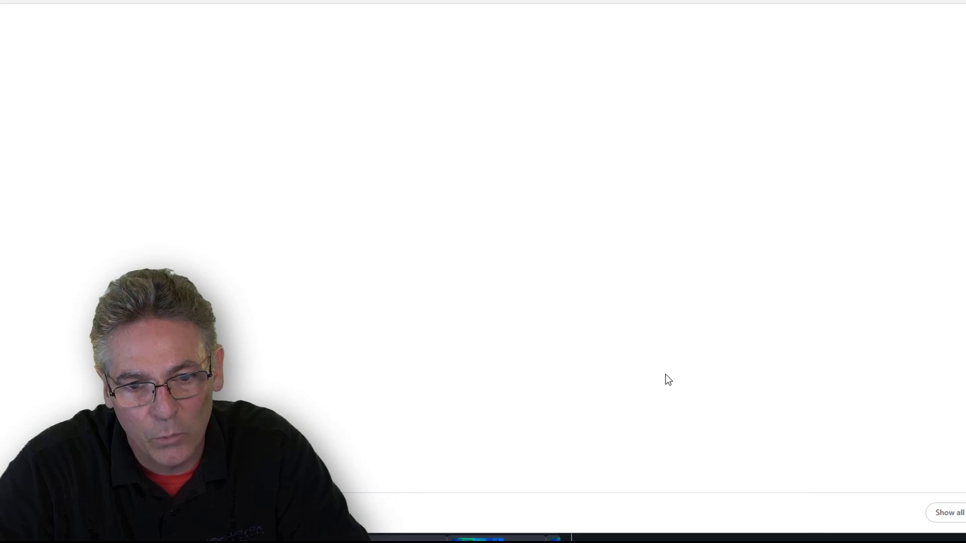
scroll(659, 375, down, 7)
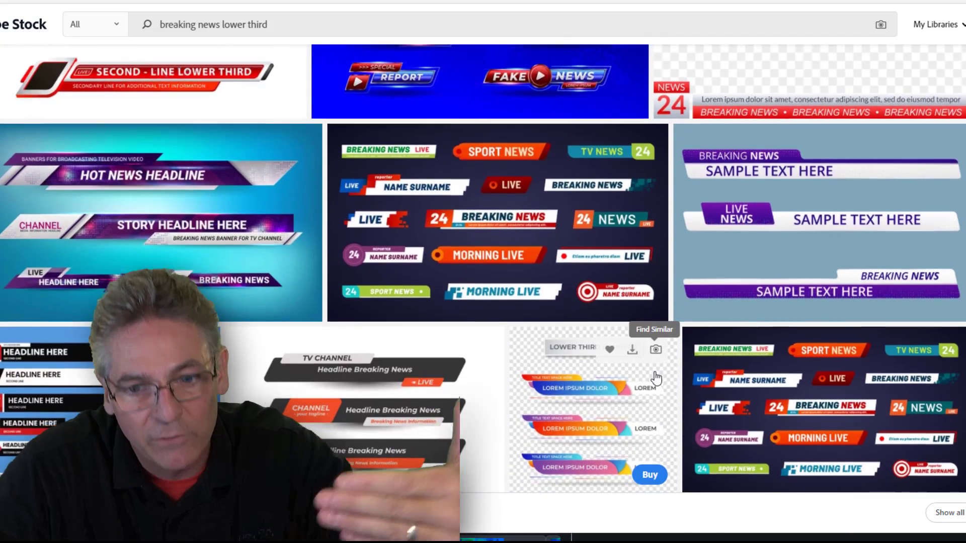
scroll(656, 378, down, 14)
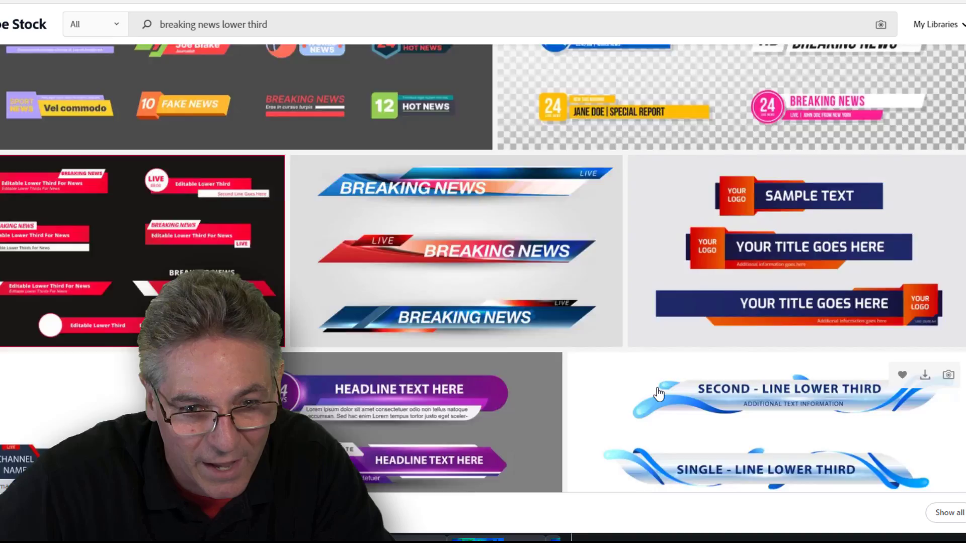
scroll(660, 383, down, 5)
scroll(657, 361, up, 4)
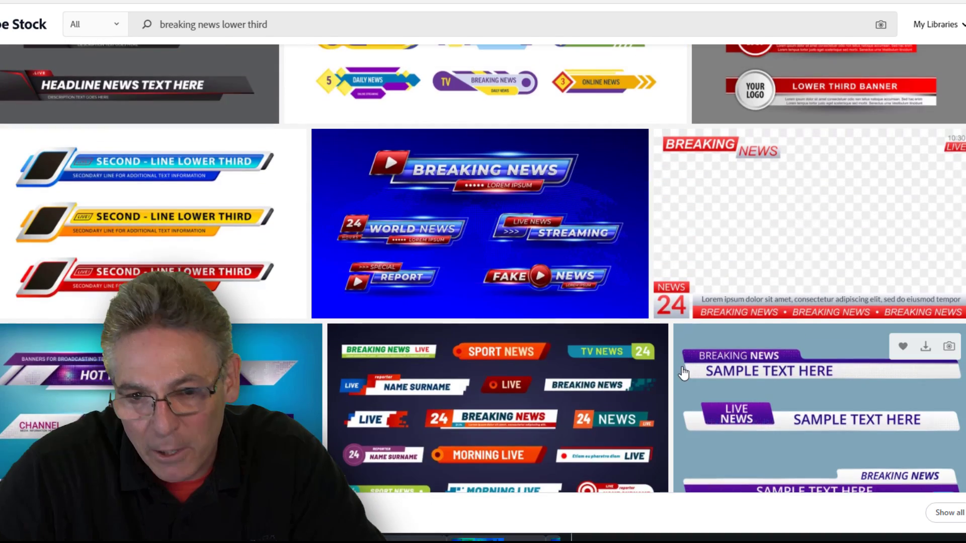
scroll(683, 373, up, 5)
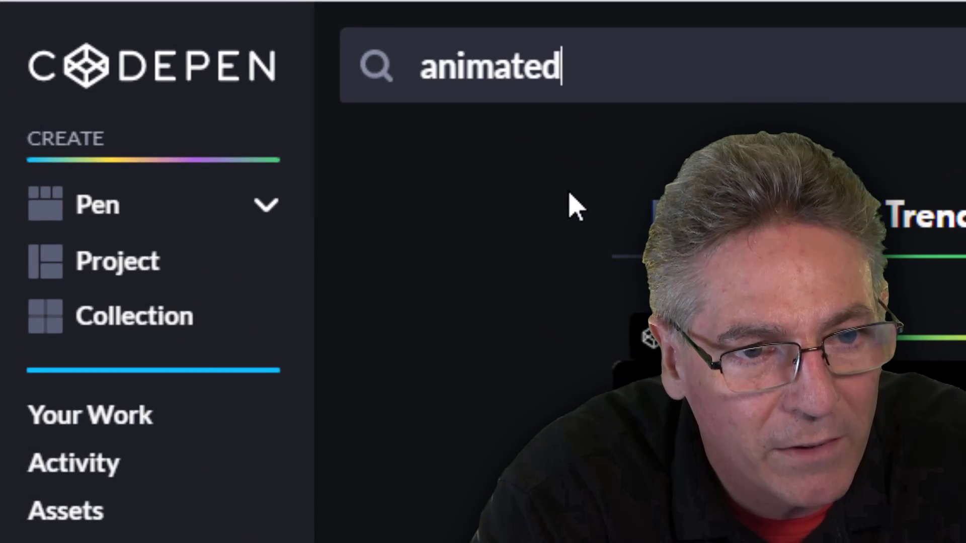
Search CodePen for 'animated tunnel' pens.
text(nnel)
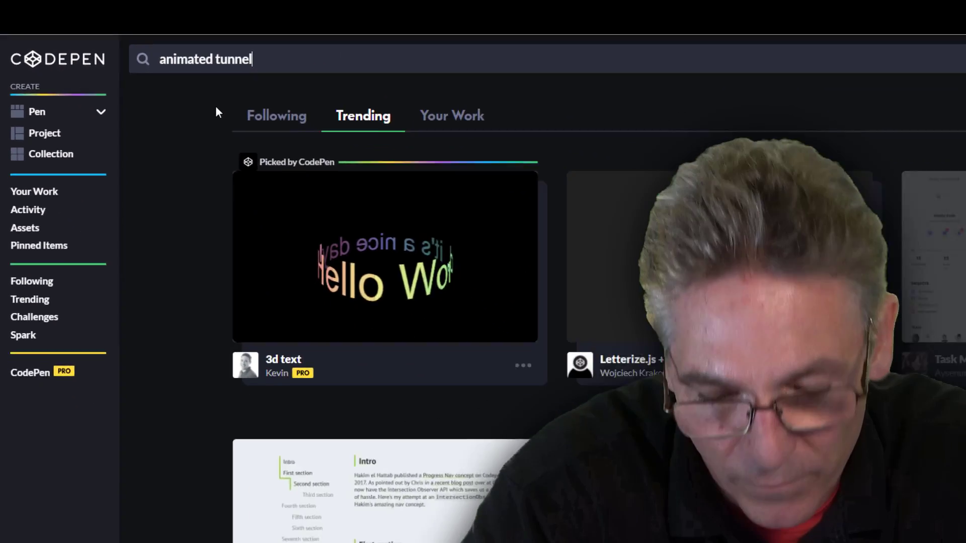
key(Return)
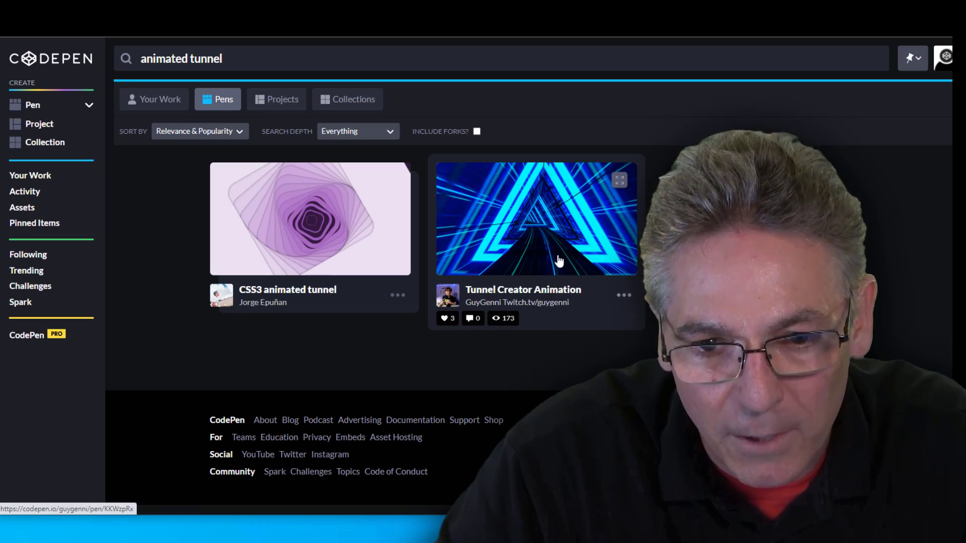
Pin the Tunnel Creator Animation pen and reopen it from Pinned Items.
click(558, 261)
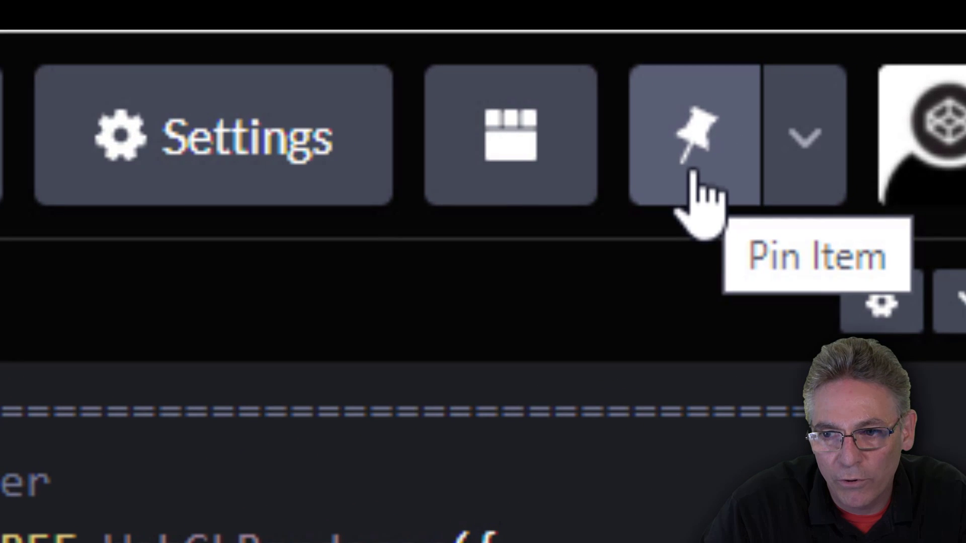
click(701, 199)
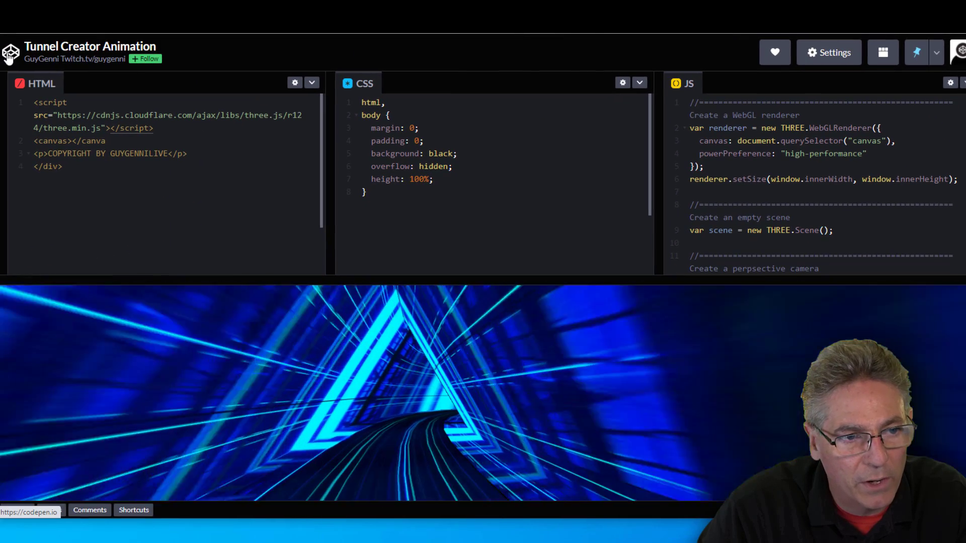
click(9, 56)
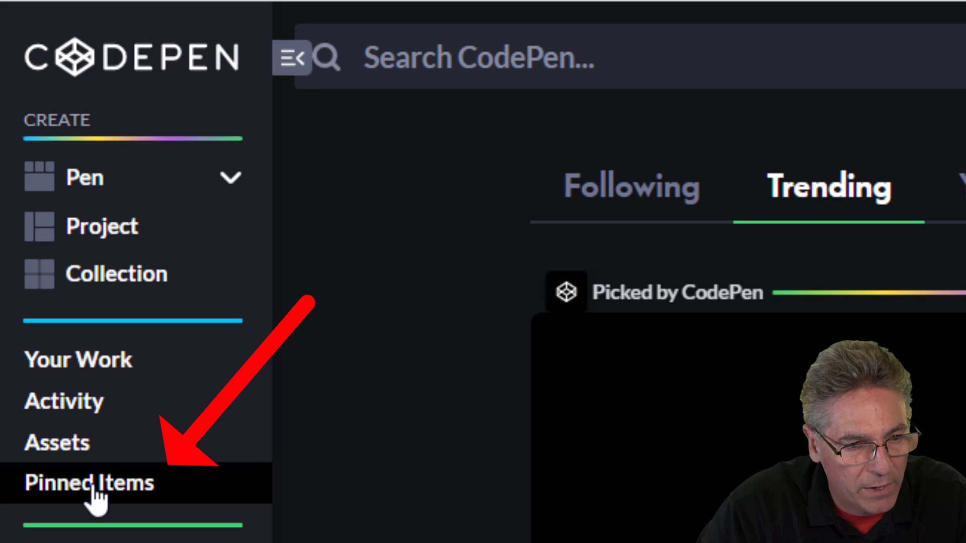
click(94, 486)
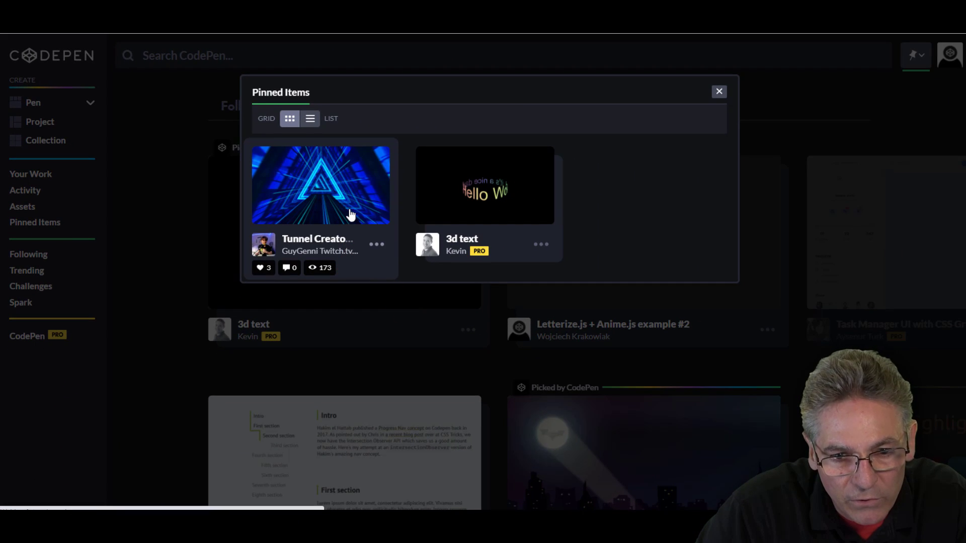
click(350, 215)
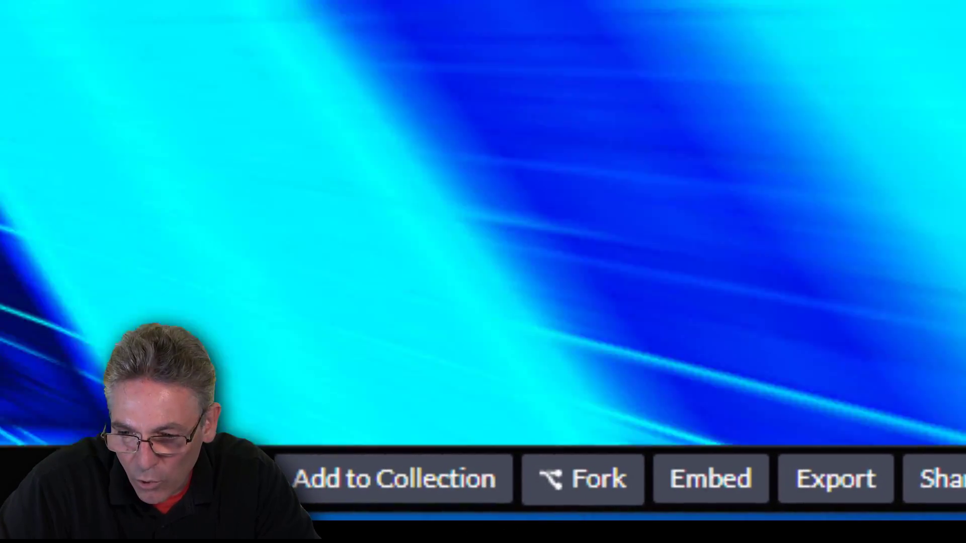
Export the pen as a .zip and download it.
click(835, 498)
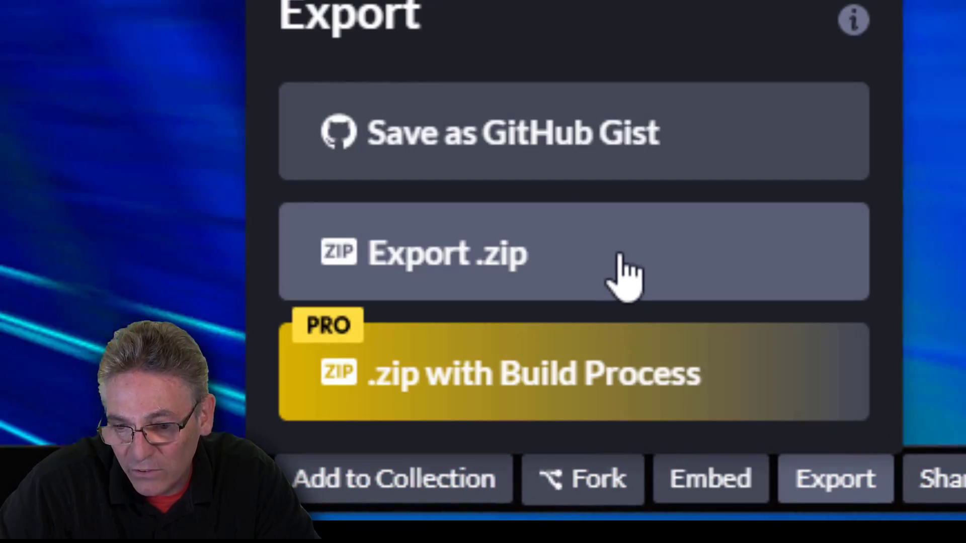
click(619, 256)
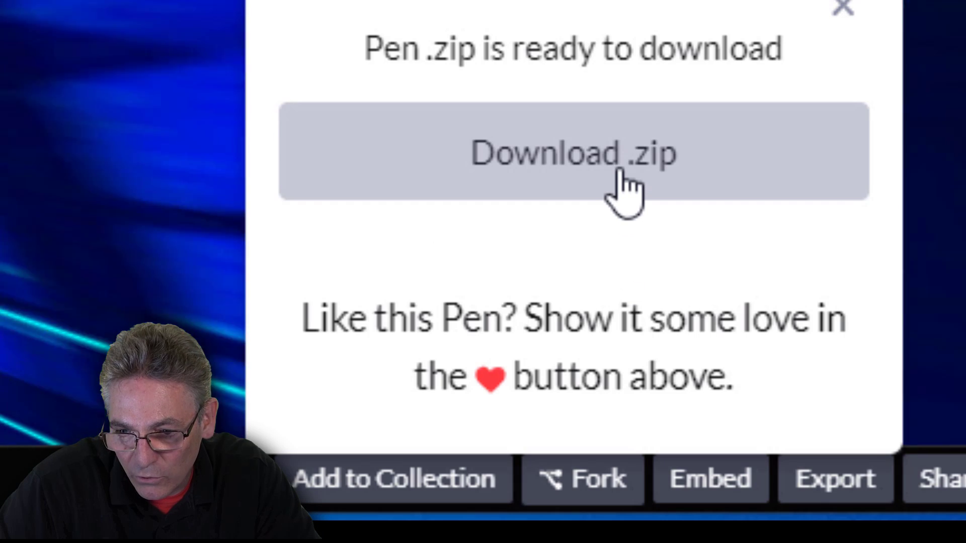
click(620, 170)
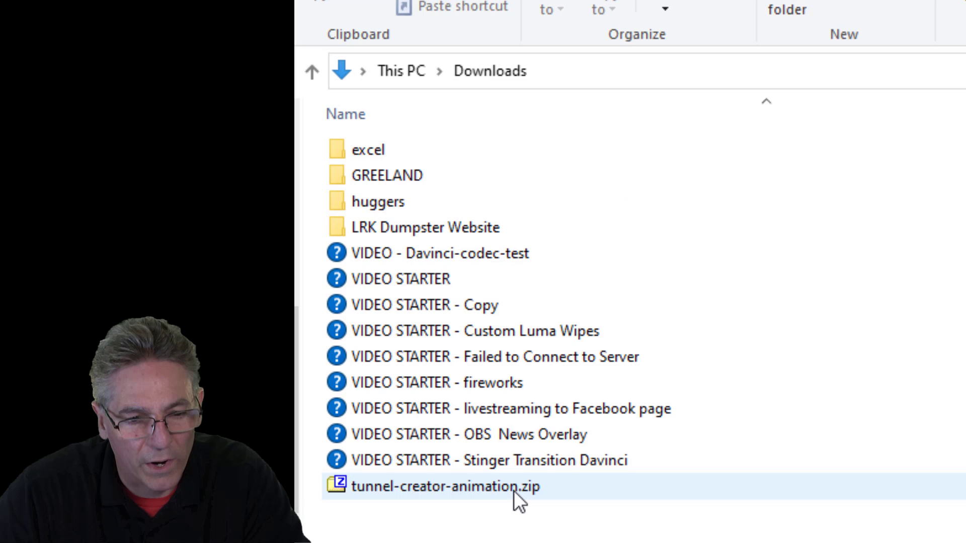
Extract tunnel-creator-animation.zip with 7-Zip.
right_click(514, 491)
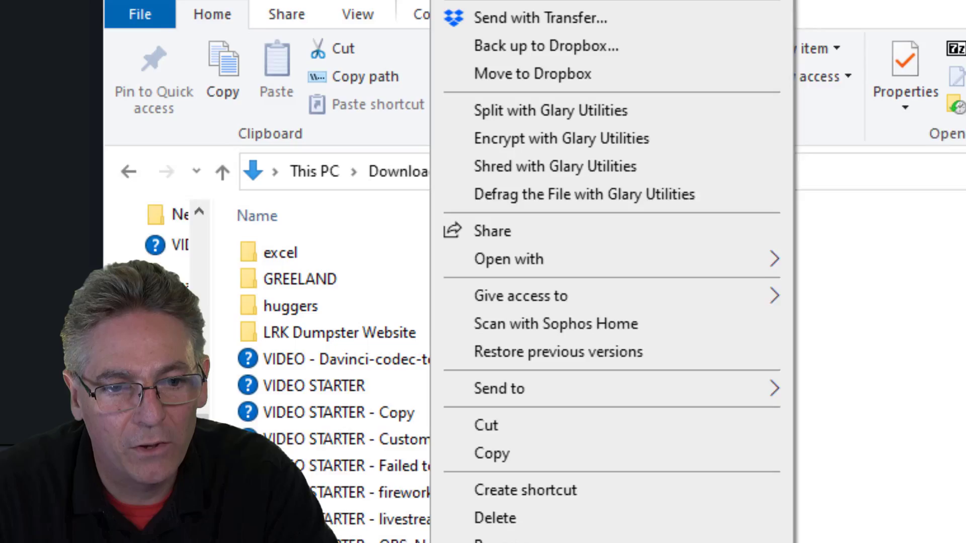
mouse_move(401, 112)
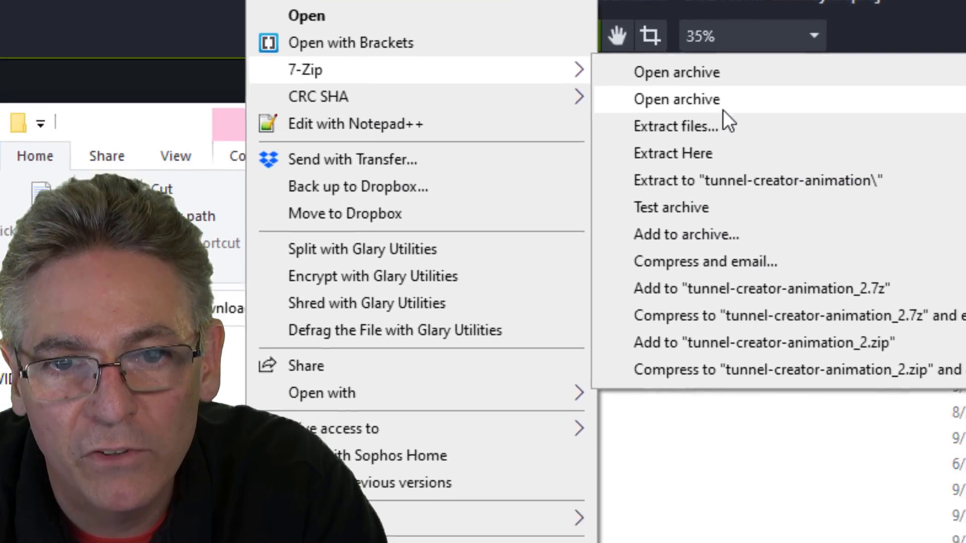
click(750, 162)
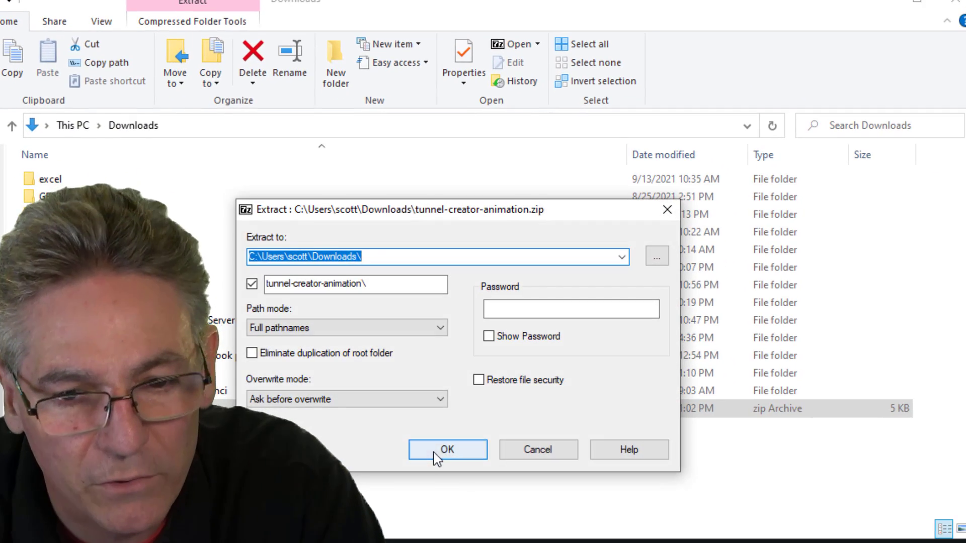
click(444, 449)
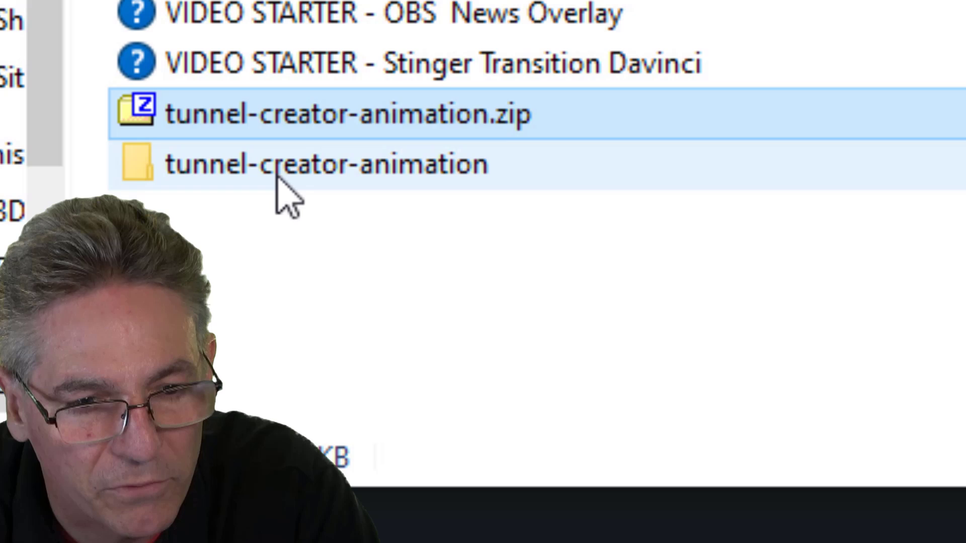
Open the extracted inner folder and read license.txt in Notepad.
double_click(276, 176)
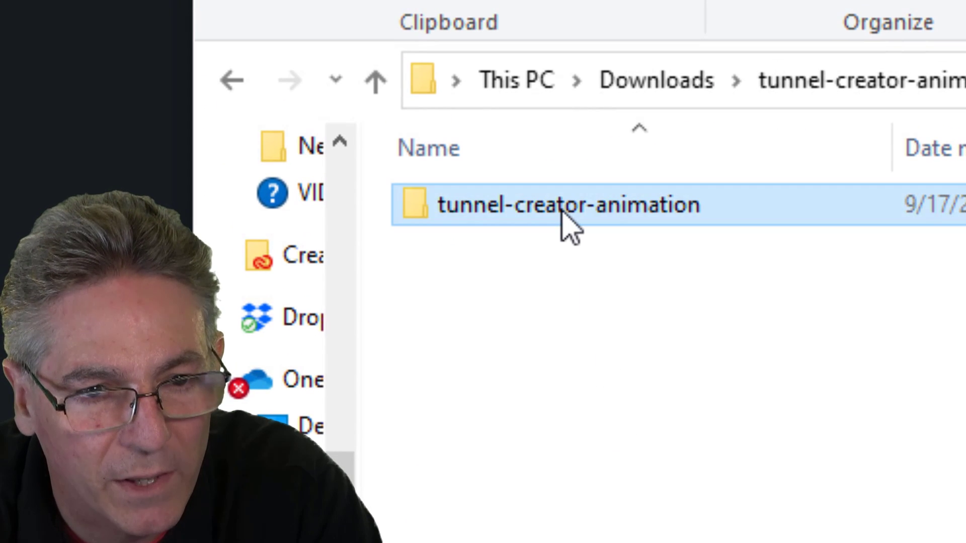
double_click(569, 224)
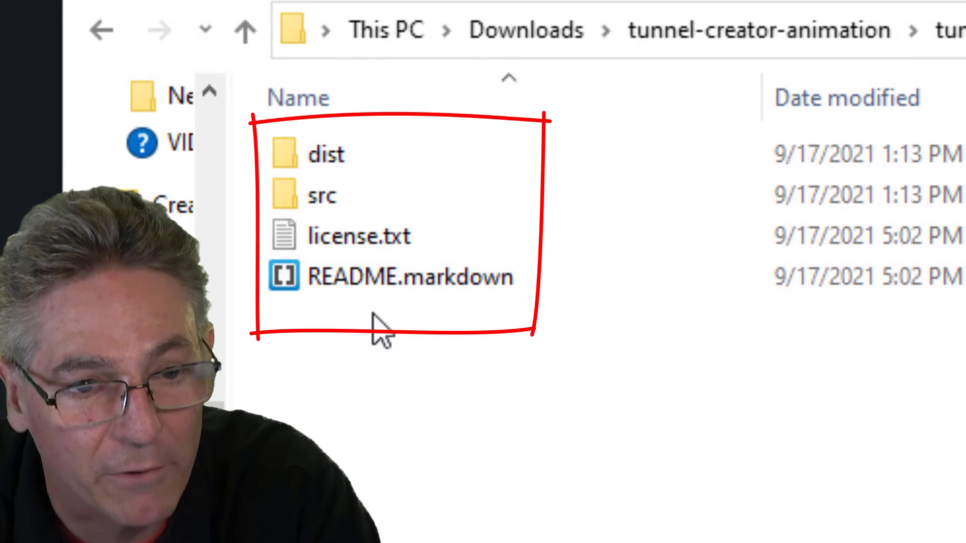
click(348, 245)
double_click(348, 246)
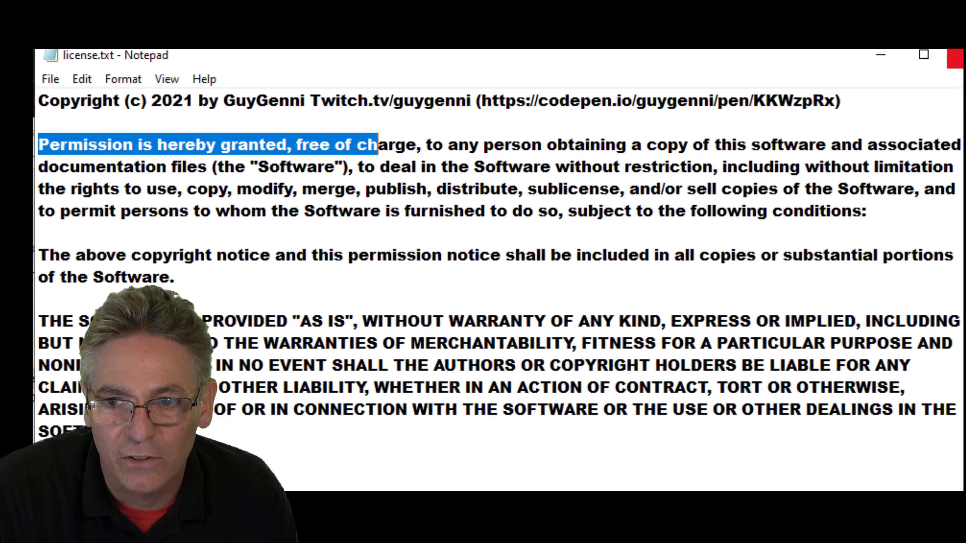
click(931, 69)
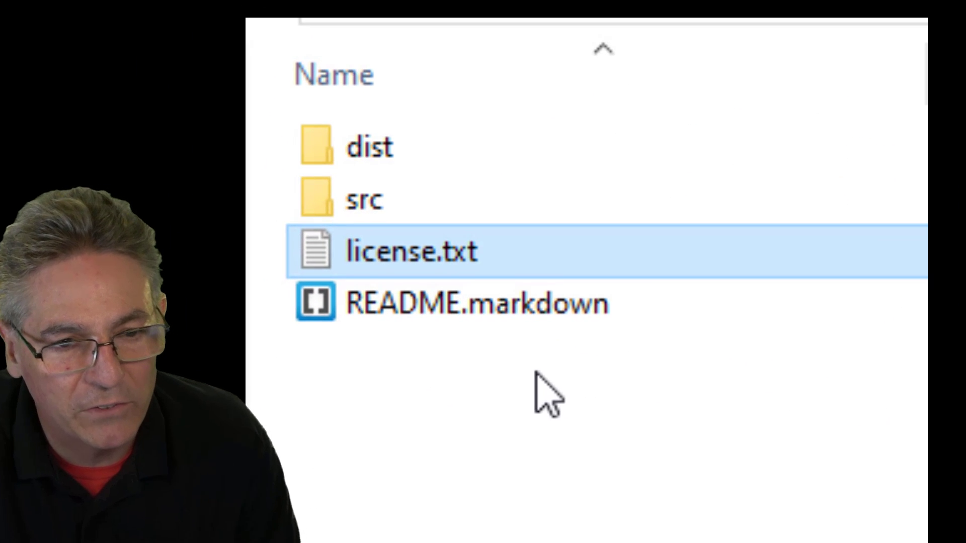
Delete license.txt, README.markdown and the src folder.
click(391, 359)
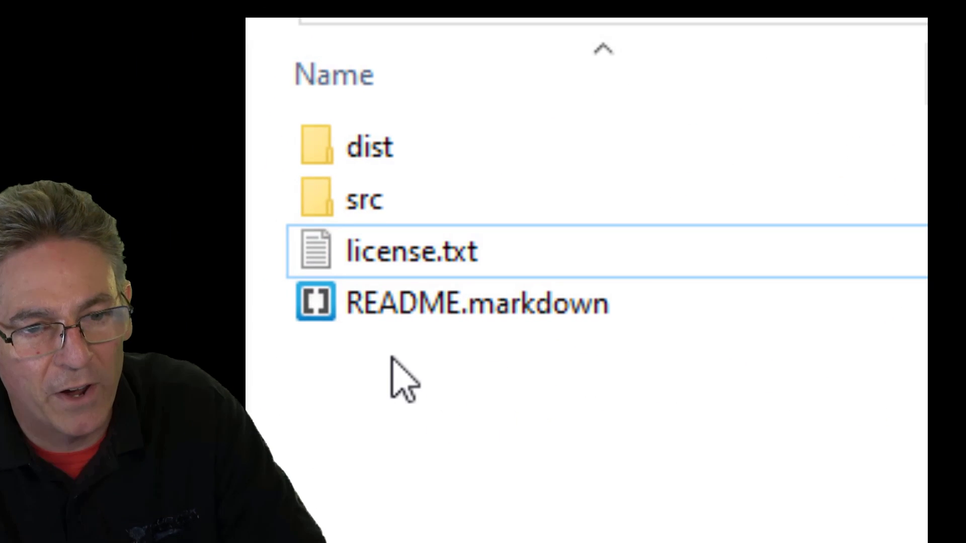
drag(417, 360, 355, 246)
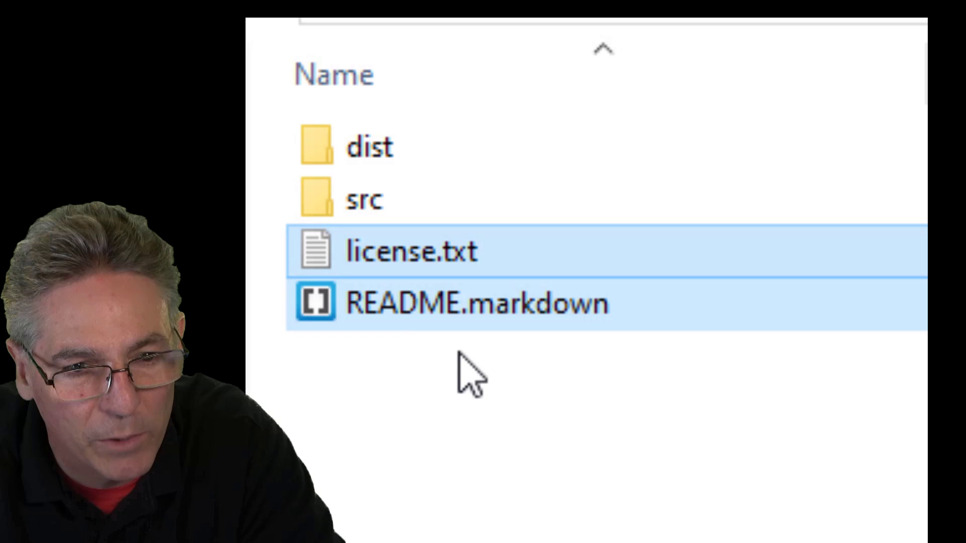
click(440, 344)
drag(440, 344, 420, 254)
key(Delete)
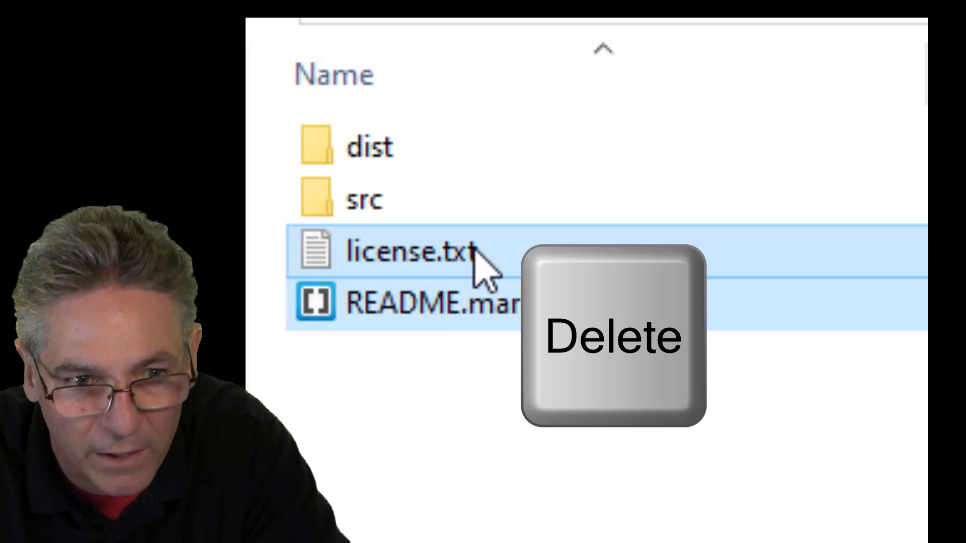
click(398, 143)
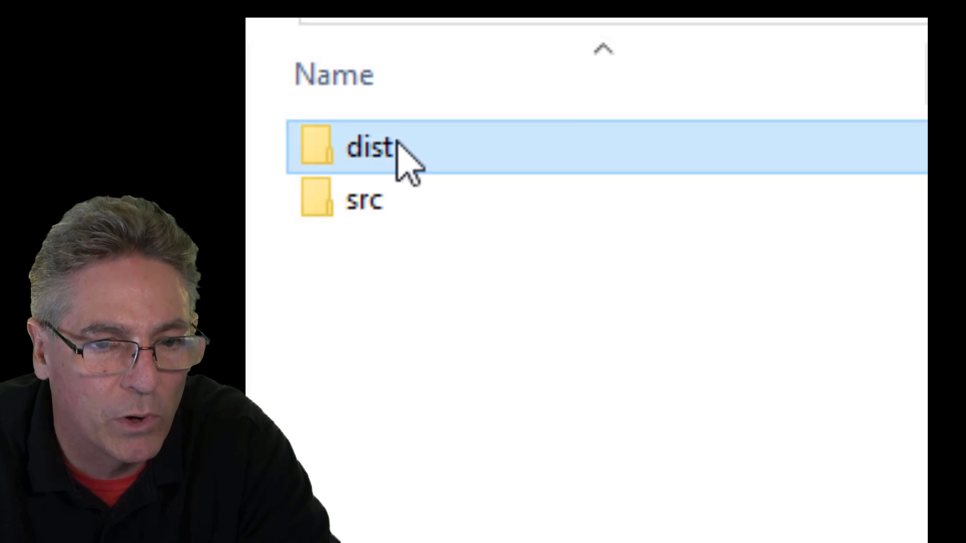
click(383, 207)
right_click(393, 201)
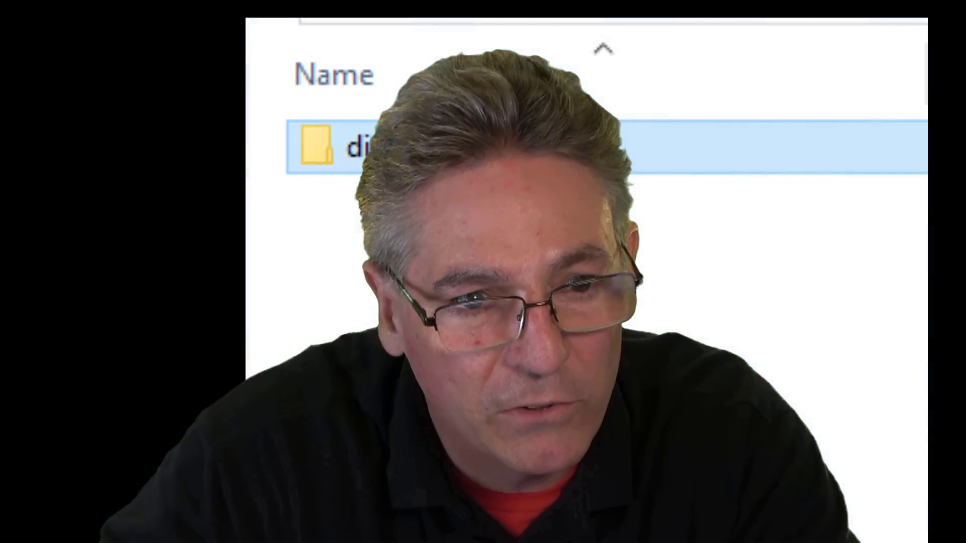
Duplicate dist as 'dist - backup', then open the original dist folder.
key(ctrl+v)
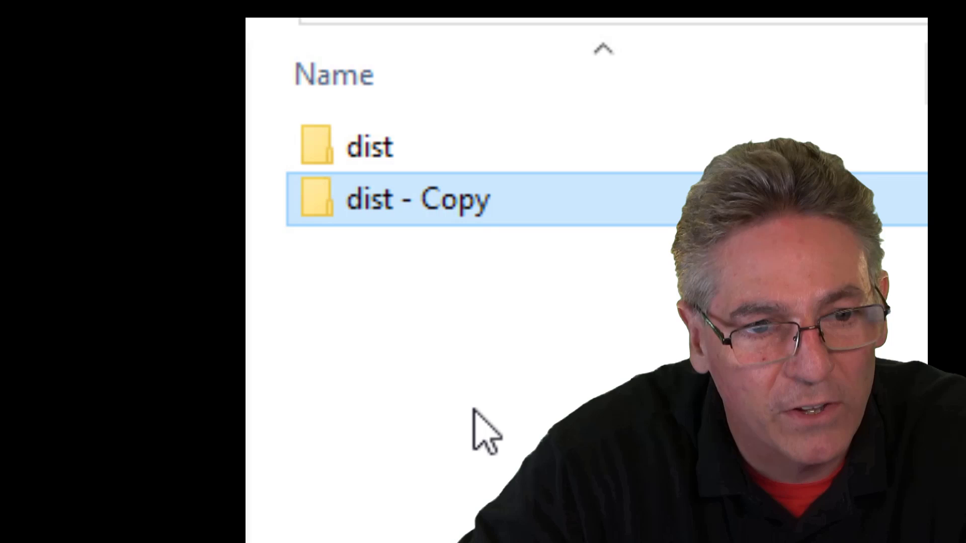
right_click(458, 194)
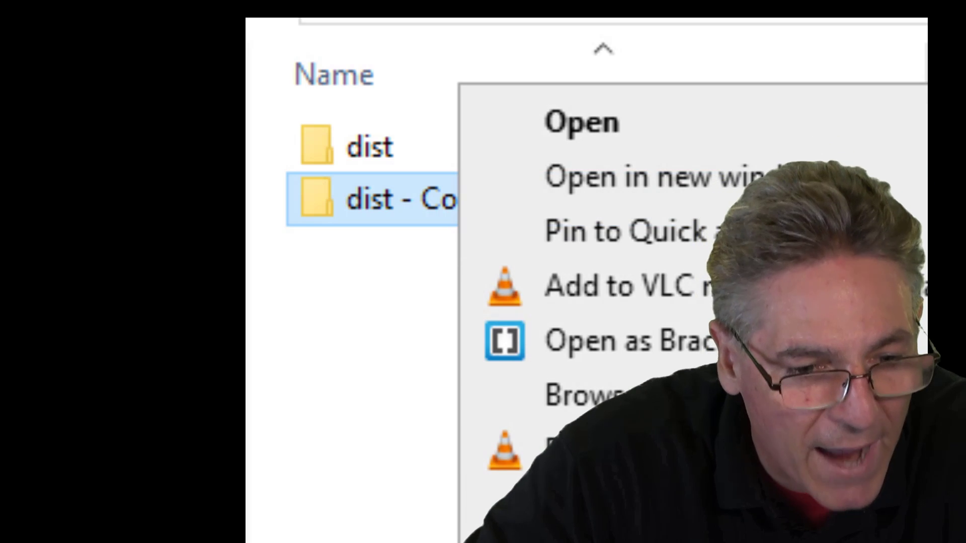
key(m)
click(505, 202)
key(BackSpace)
key(BackSpace)
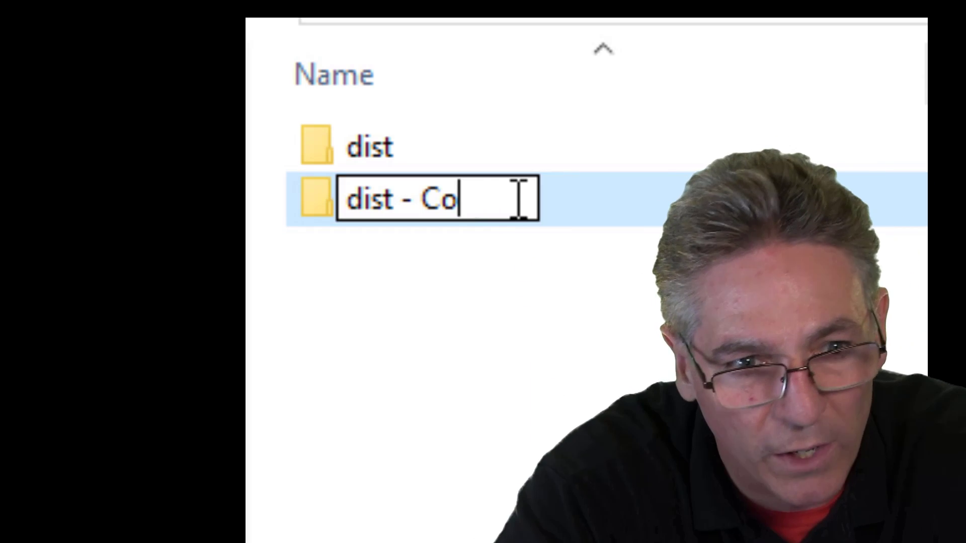
key(BackSpace)
key(BackSpace)
text(backup)
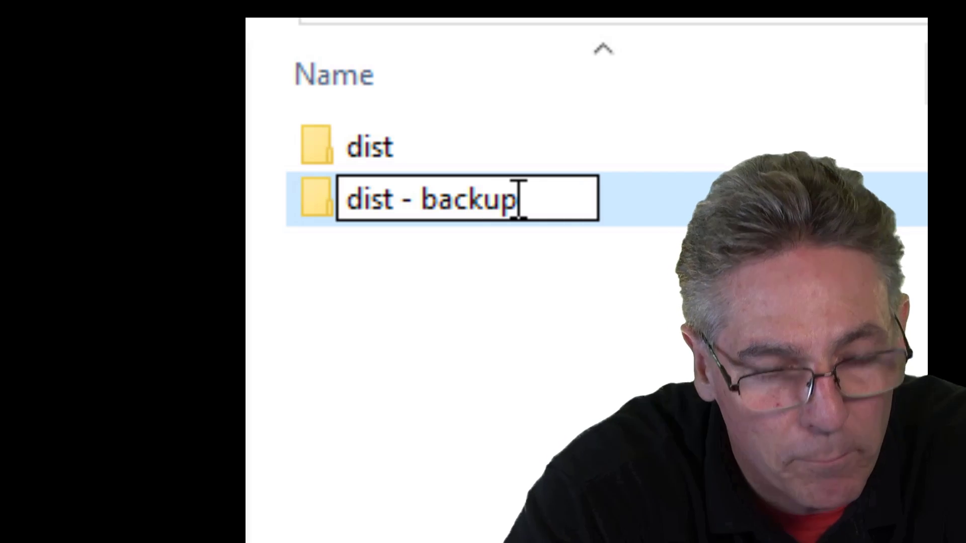
key(Return)
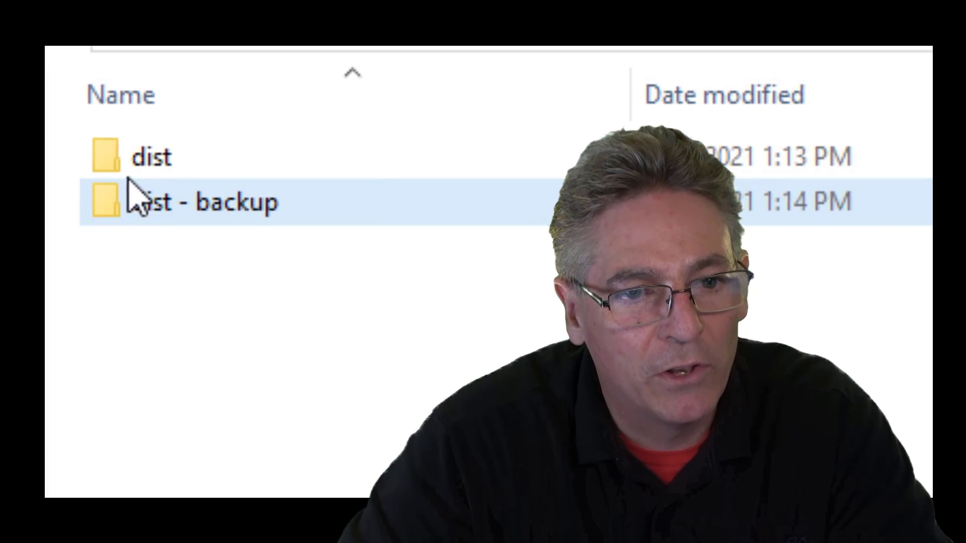
double_click(127, 161)
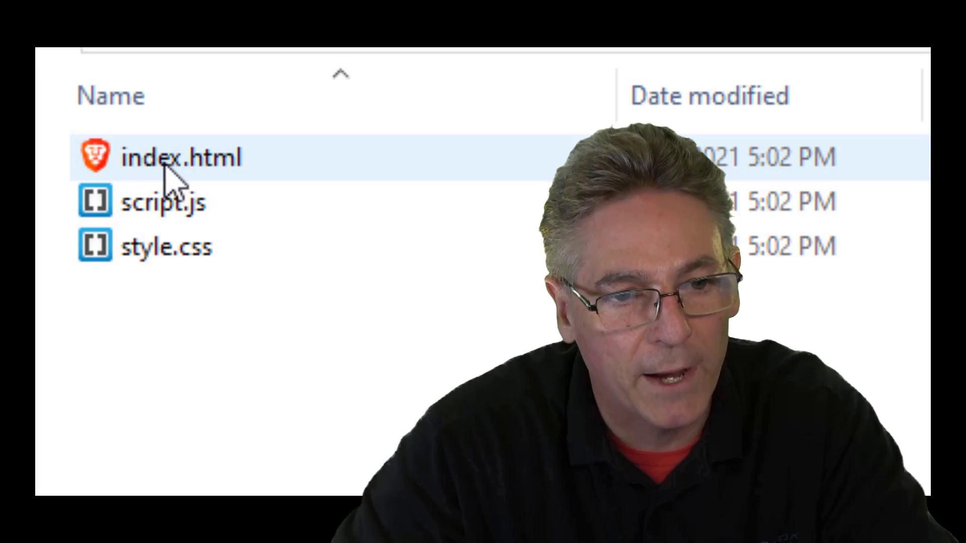
mouse_move(188, 158)
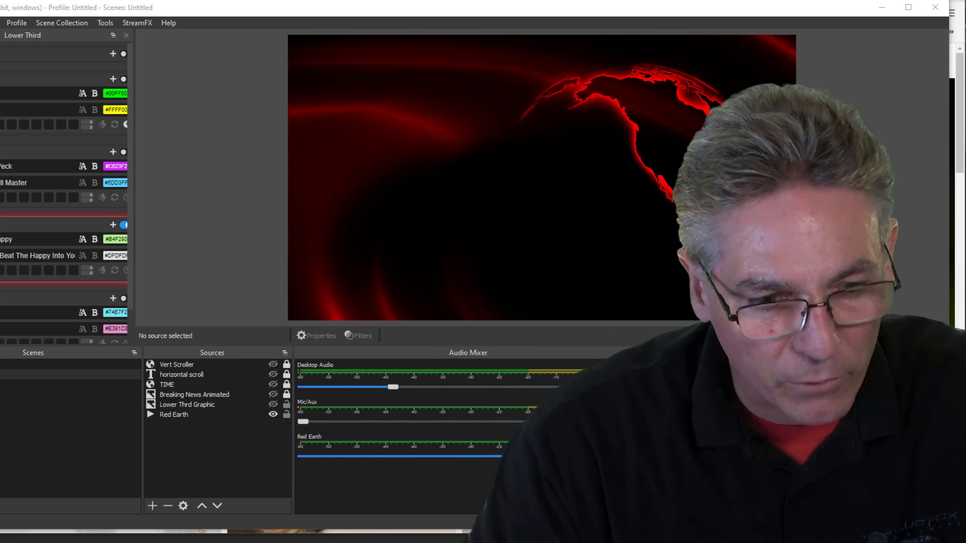
Switch from OBS to the browser showing Pixabay.
key(alt+Tab)
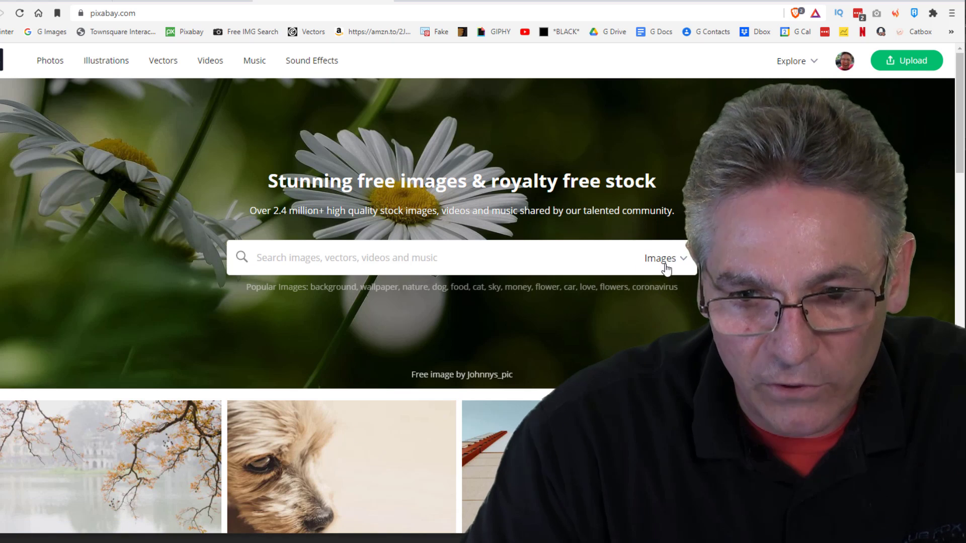
Search Pixabay videos for 'rotate blue earth' and open the first result.
click(611, 370)
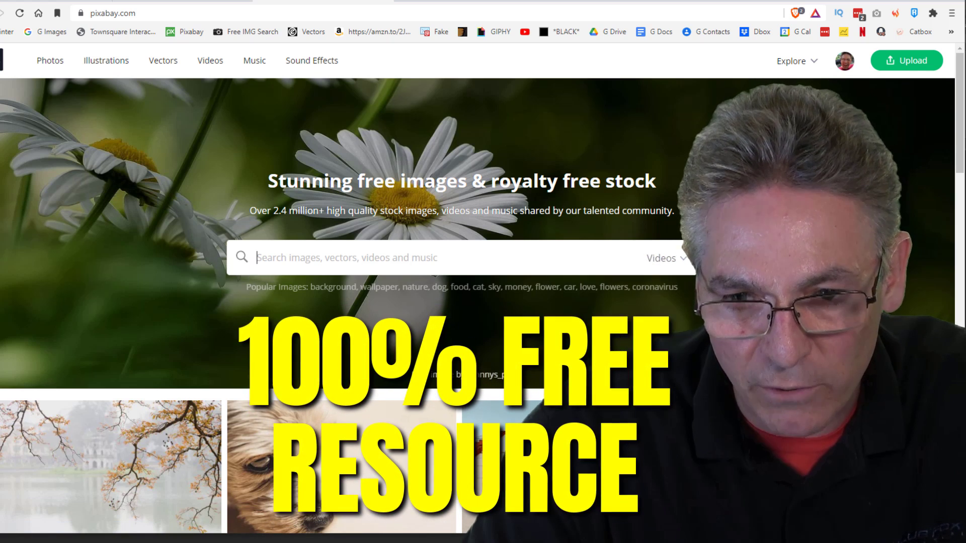
click(336, 257)
text(rotate blue earth)
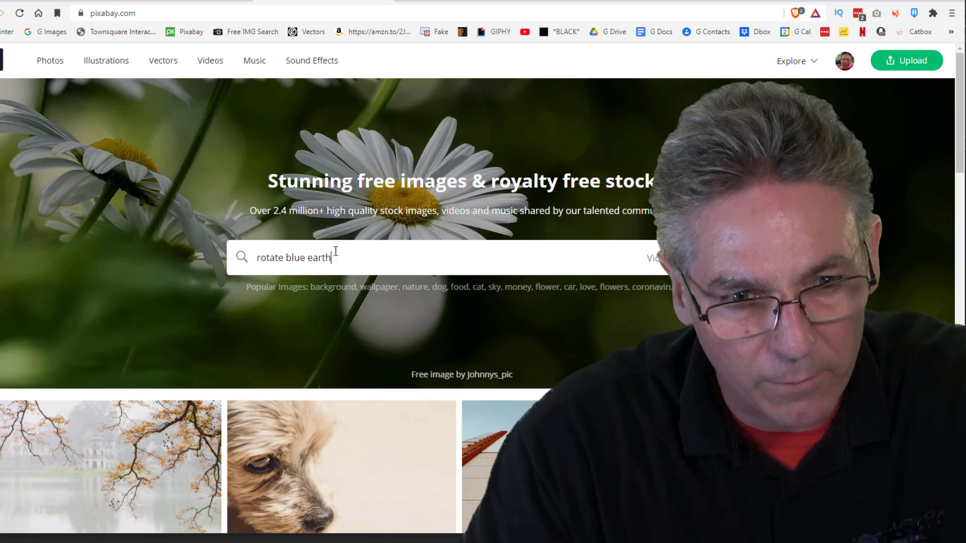
key(Return)
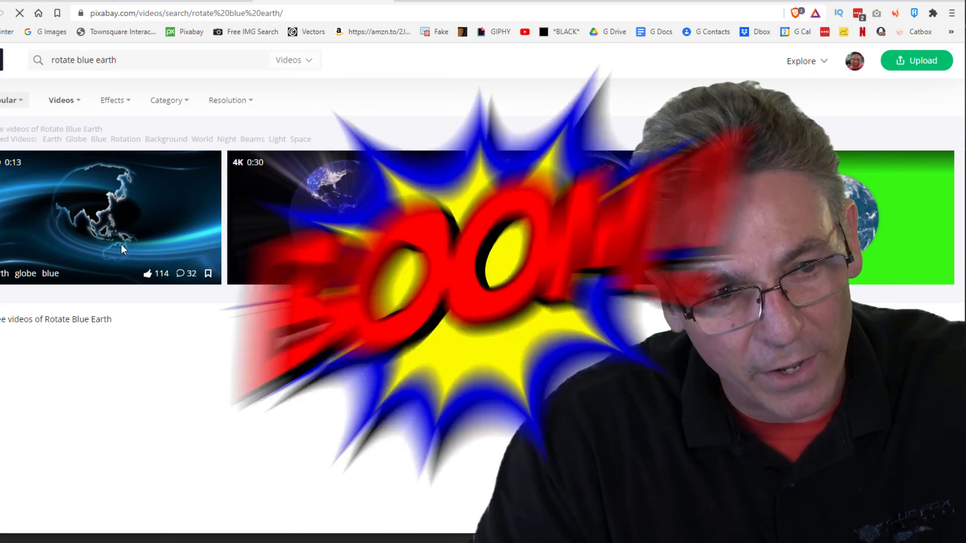
click(121, 243)
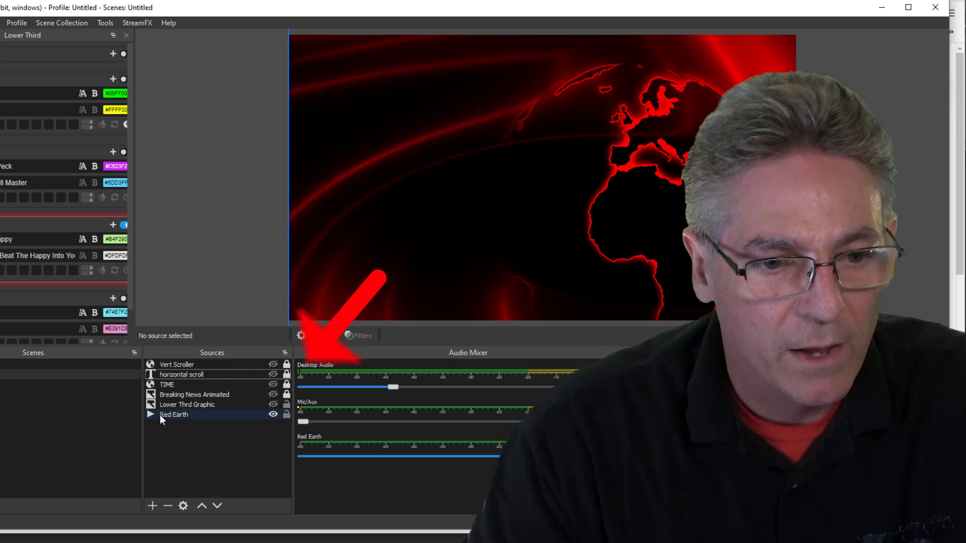
Check the Color Correction filter on the Red Earth source.
click(173, 415)
right_click(182, 413)
click(202, 393)
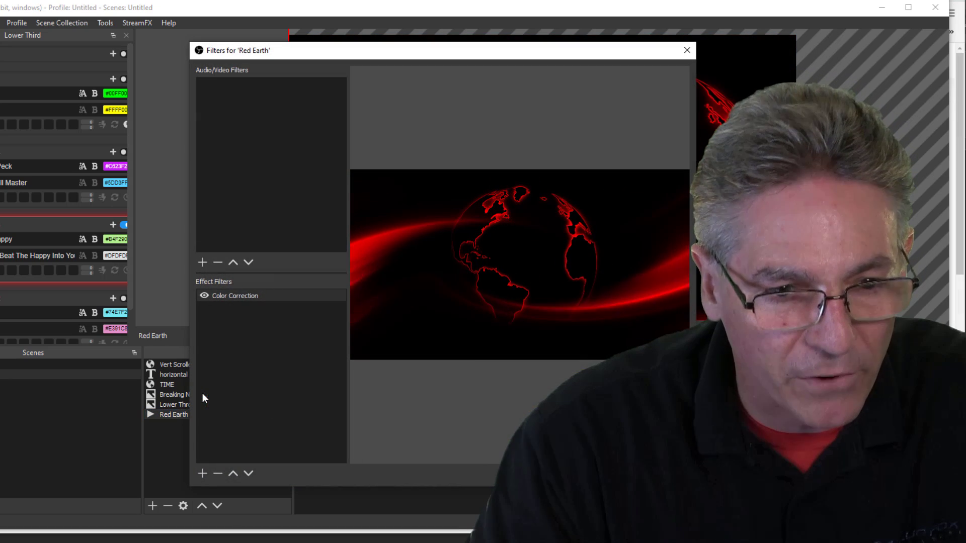
click(229, 296)
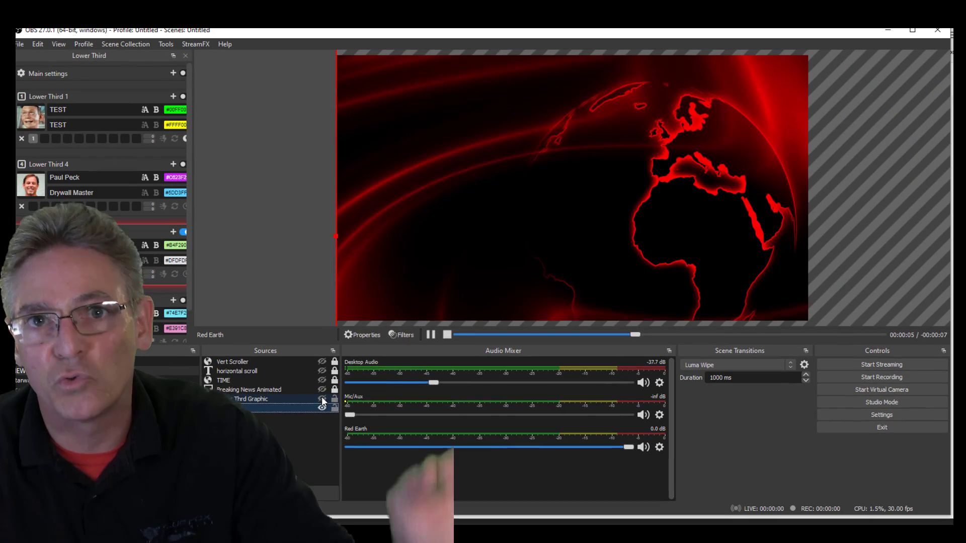
Make the Lower Third Graphic and Breaking News Animated sources visible.
click(322, 408)
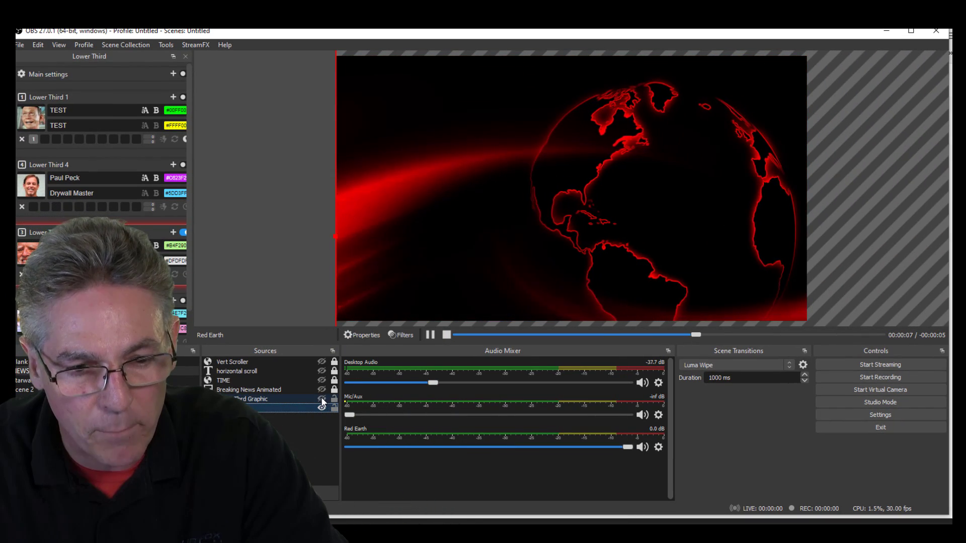
click(321, 399)
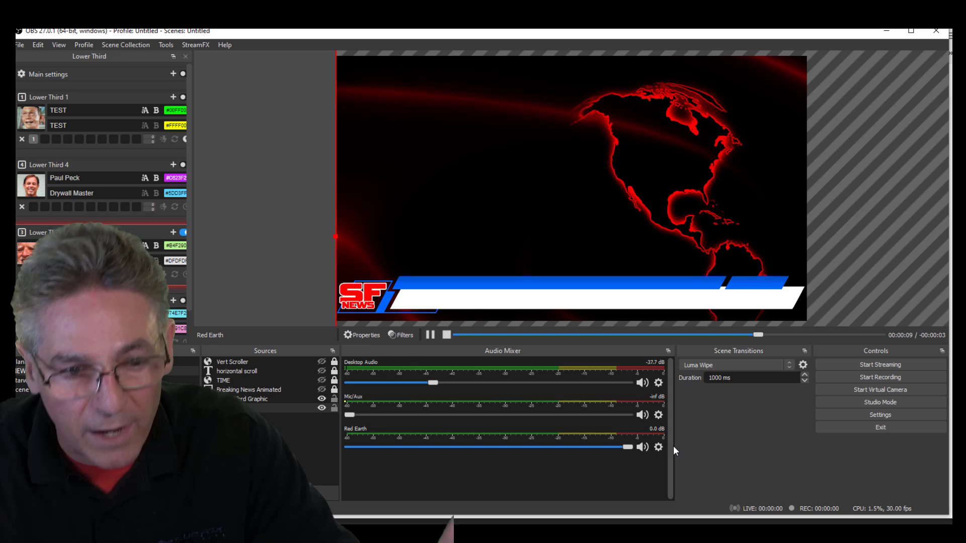
click(283, 398)
click(253, 392)
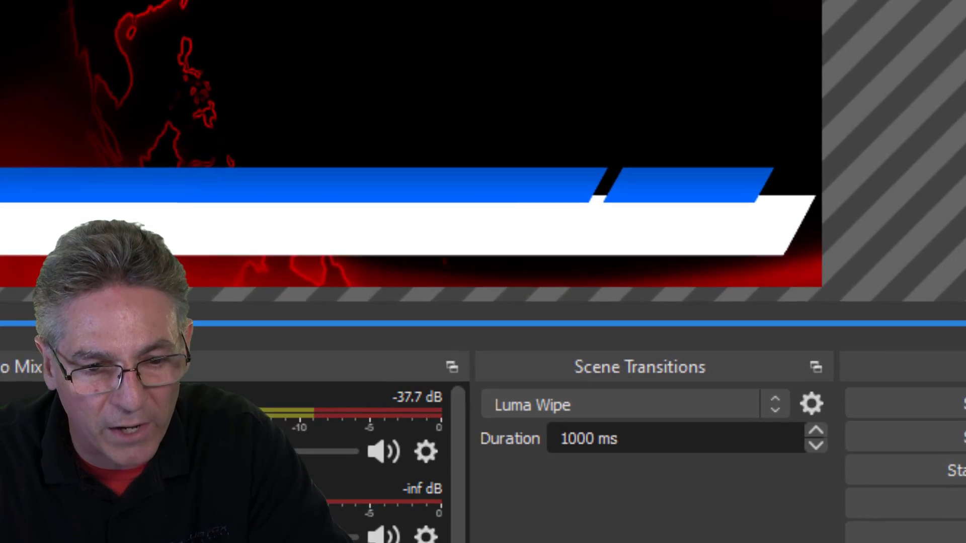
click(322, 389)
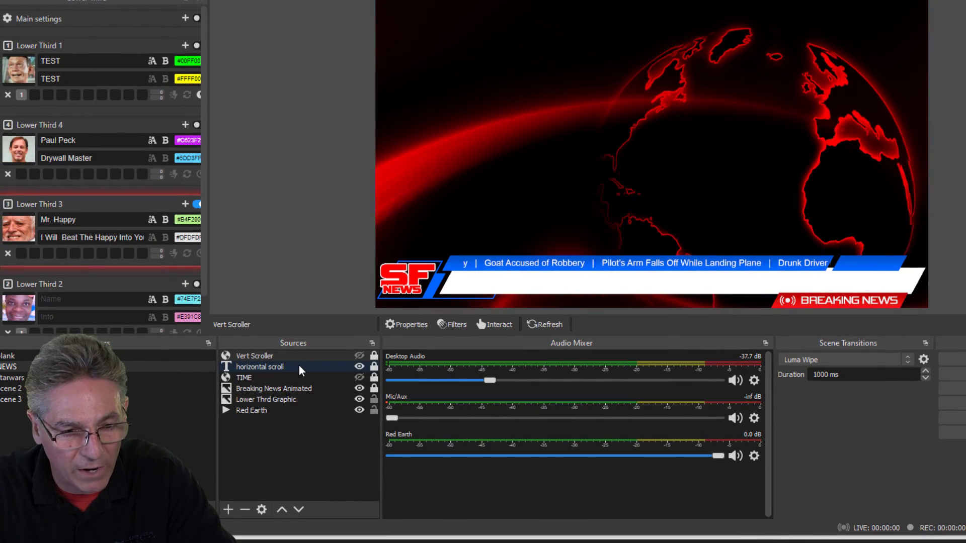
Review the horizontal scroll ticker's headlines, then crop it wider leftward along the blue bar.
double_click(157, 464)
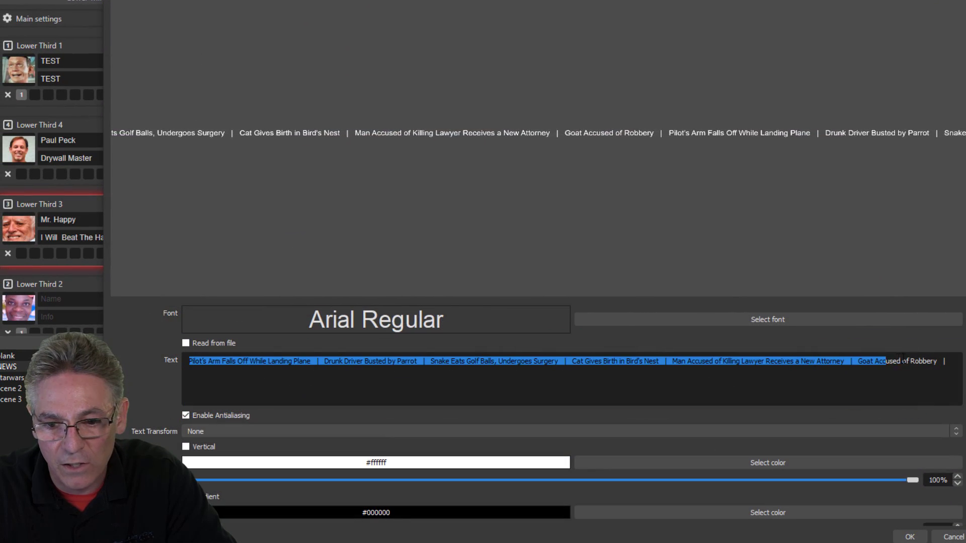
drag(904, 361, 938, 363)
click(688, 377)
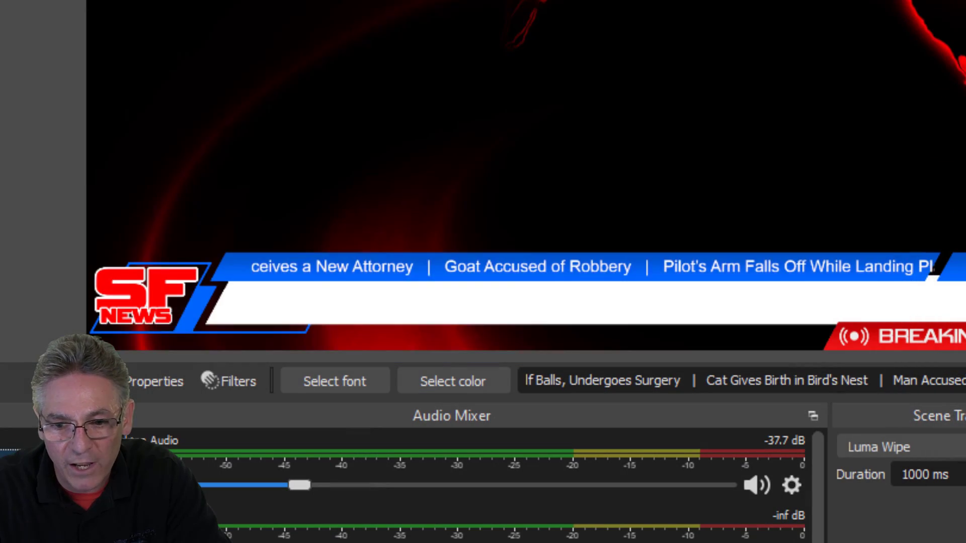
click(373, 274)
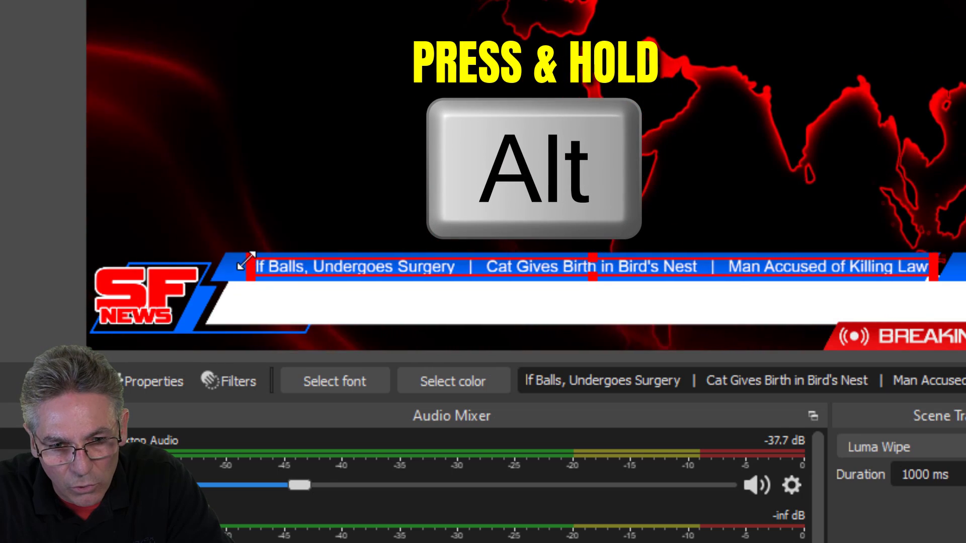
drag(247, 277, 244, 240)
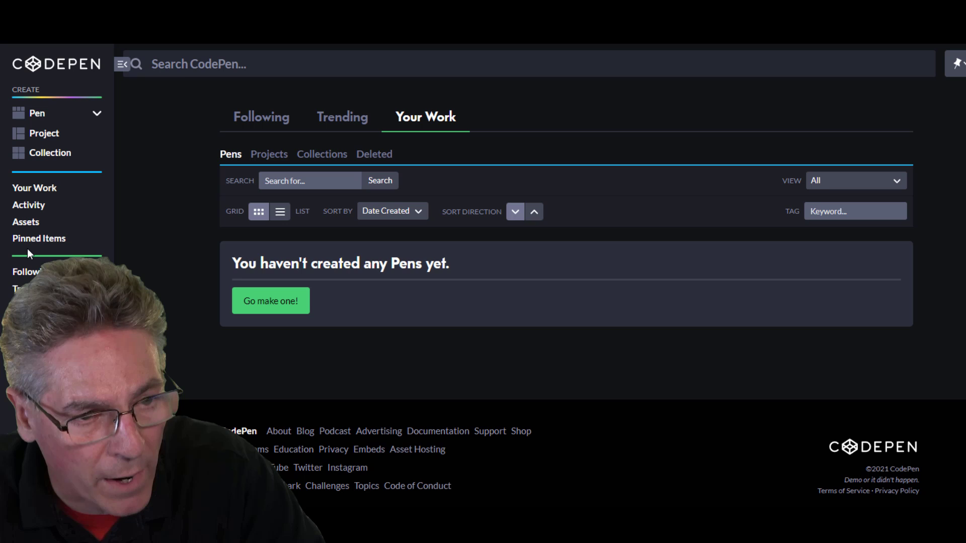
Rename the Vertical Scroll pen by appending '- FOR OBS', then reopen it from Your Work.
click(22, 239)
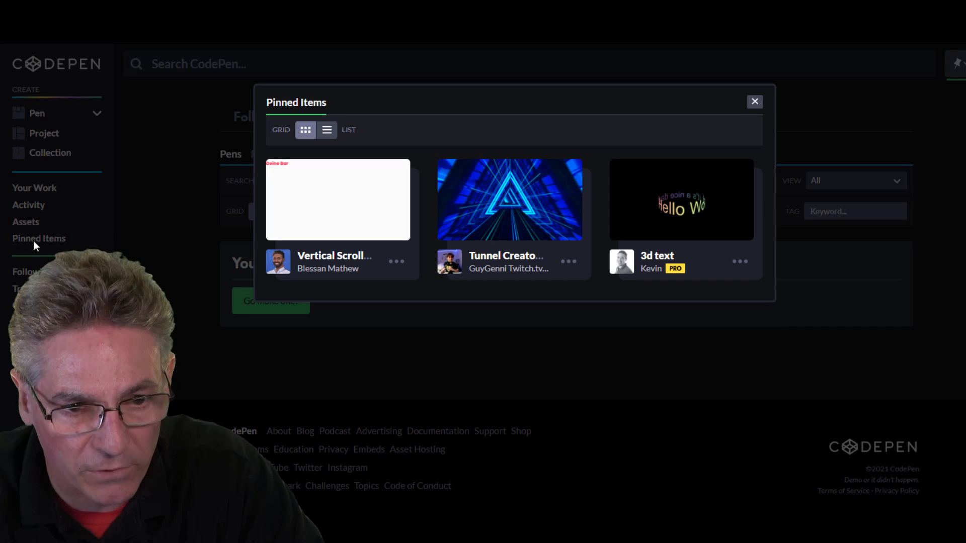
click(370, 215)
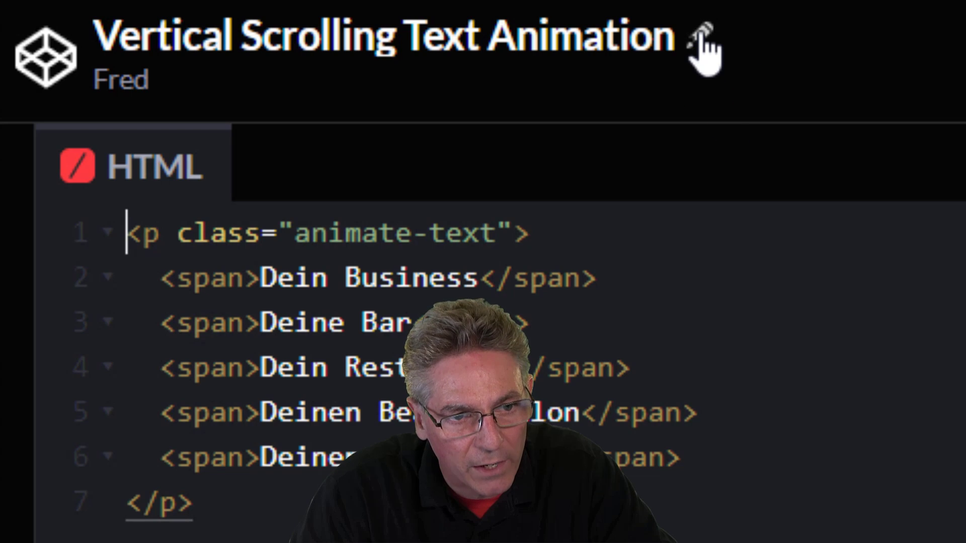
text(-)
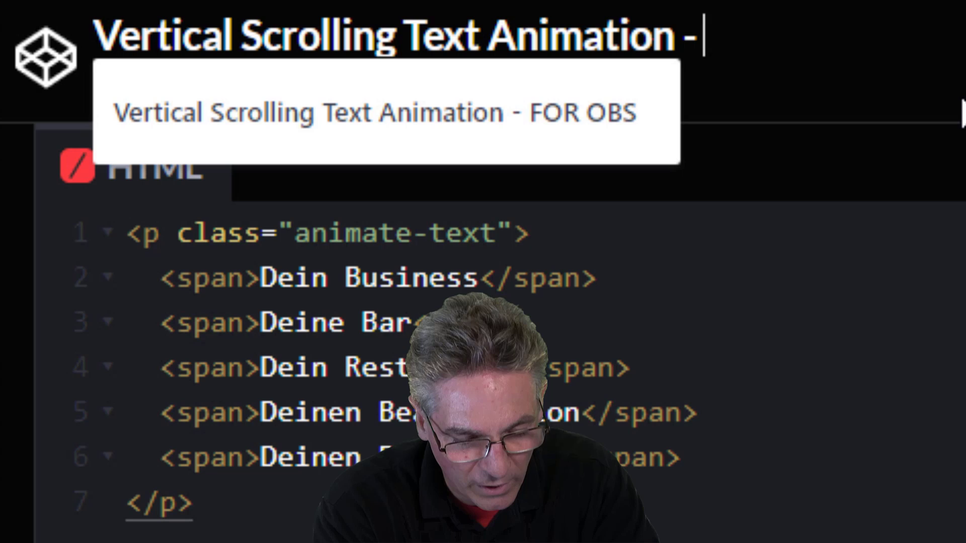
text( FOR OBS)
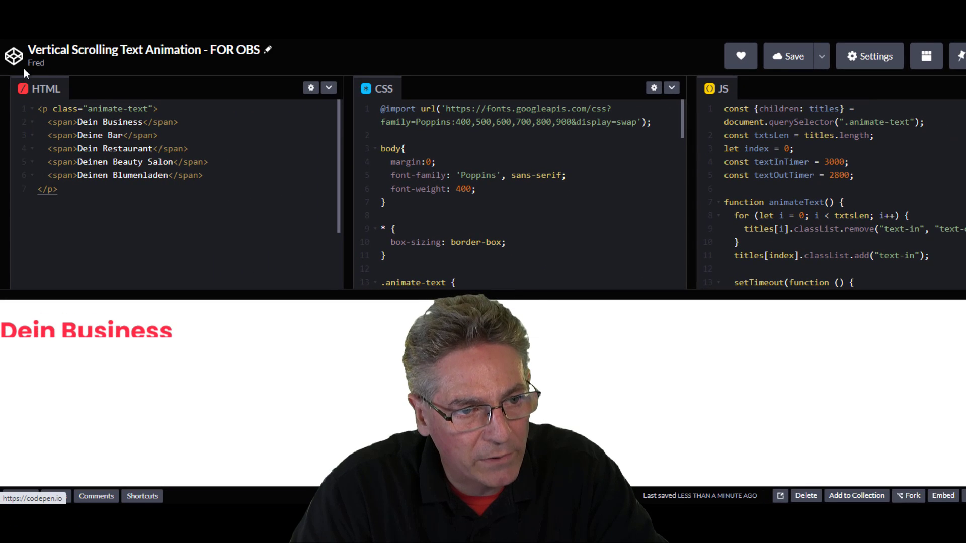
click(20, 67)
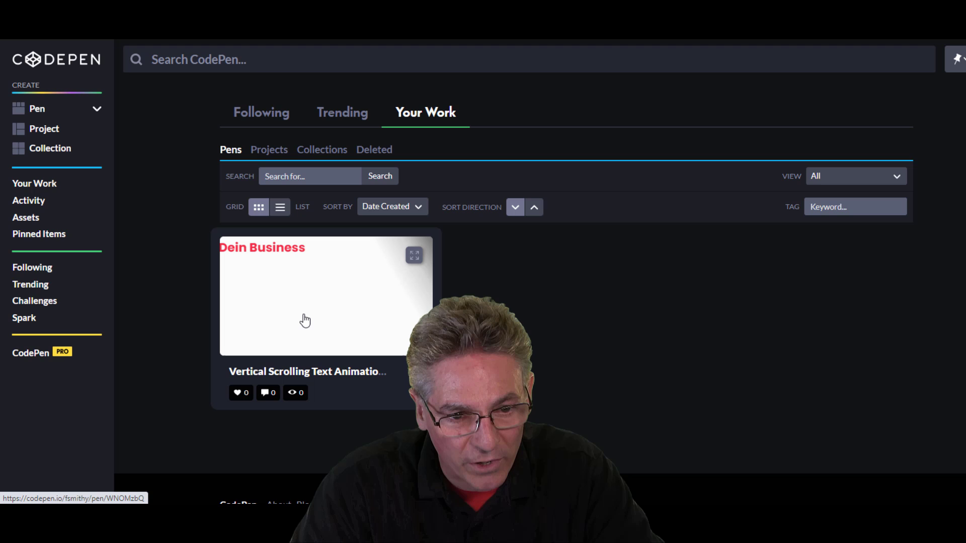
click(305, 321)
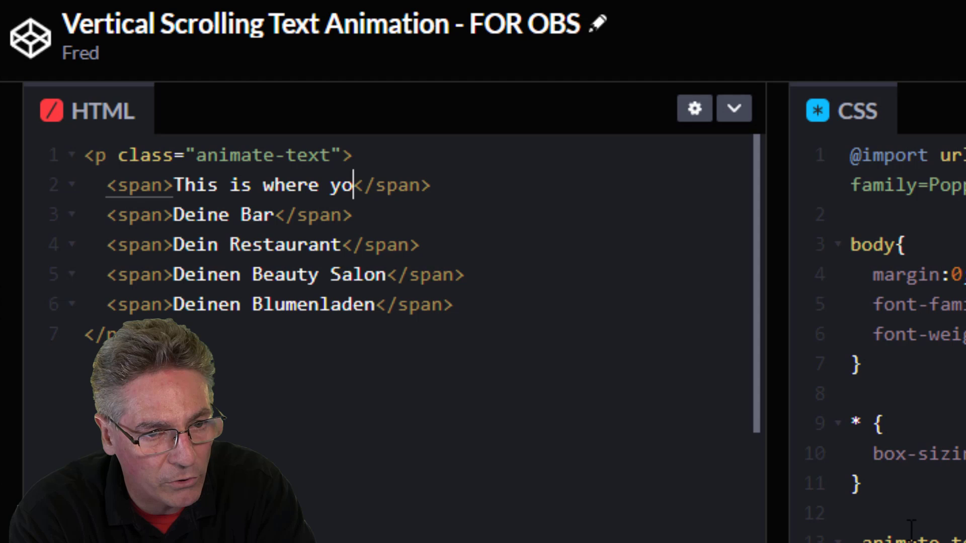
Fix the typo so the first HTML span reads 'This is where you change the text'.
text(u lchange)
key(ctrl+BackSpace)
text(change the text)
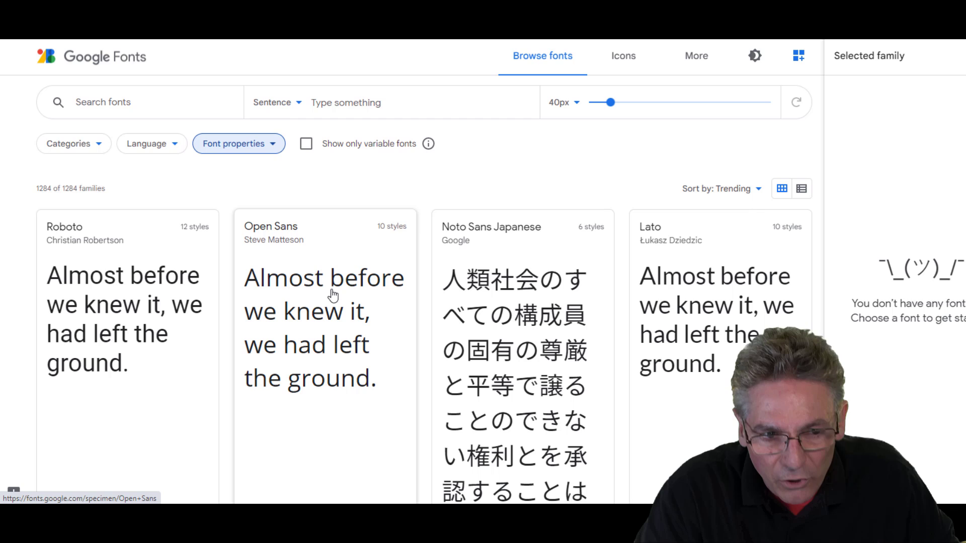
Filter Google Fonts to the Sans Serif category and thick font weights.
click(97, 147)
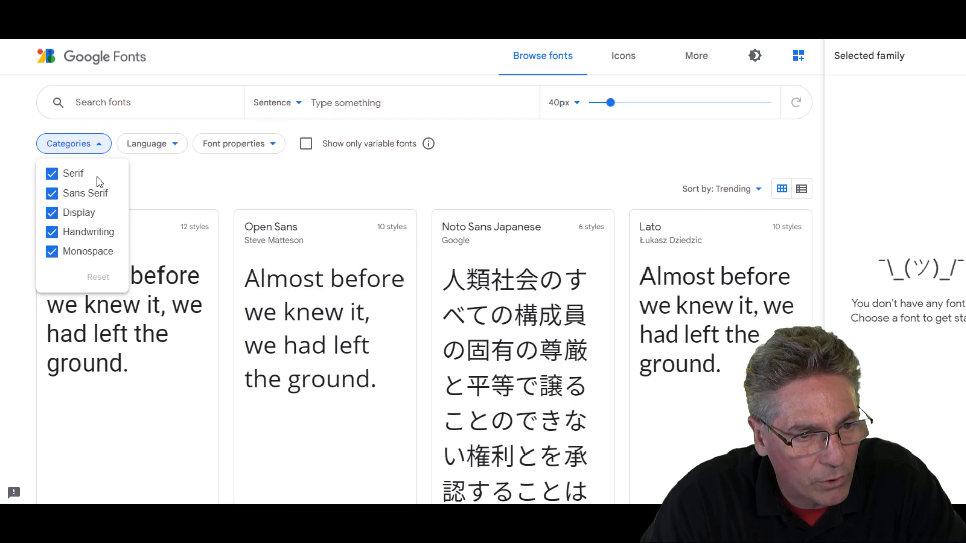
click(53, 253)
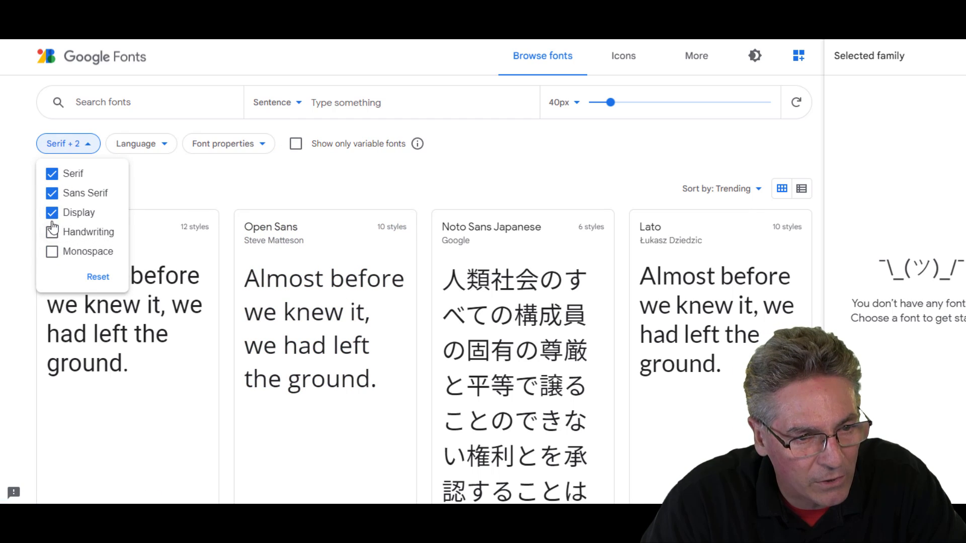
click(52, 214)
click(52, 174)
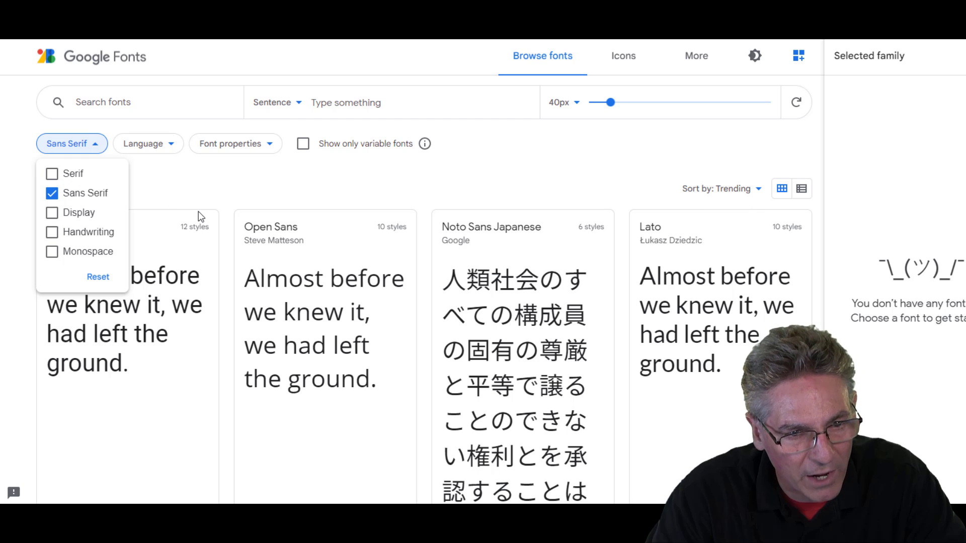
click(249, 153)
click(252, 146)
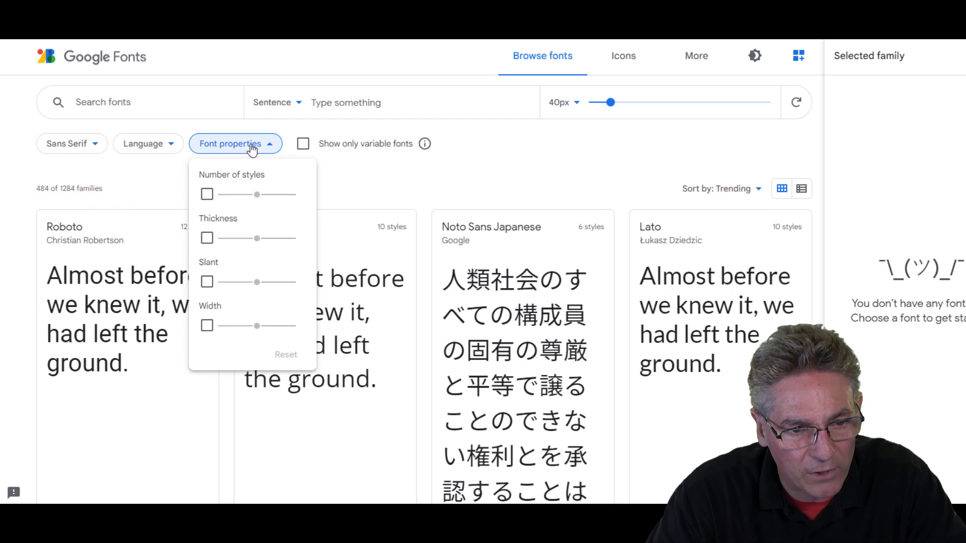
click(207, 238)
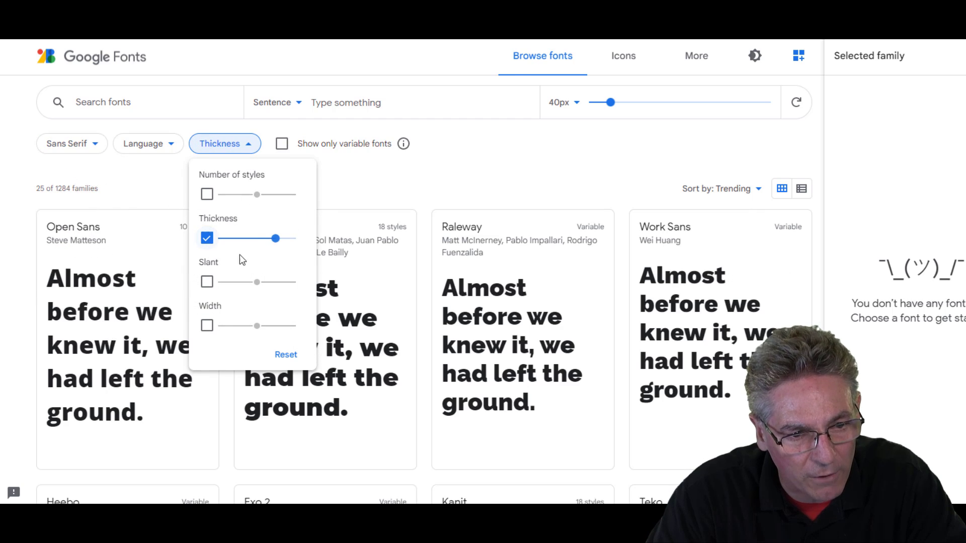
click(508, 179)
scroll(496, 190, down, 5)
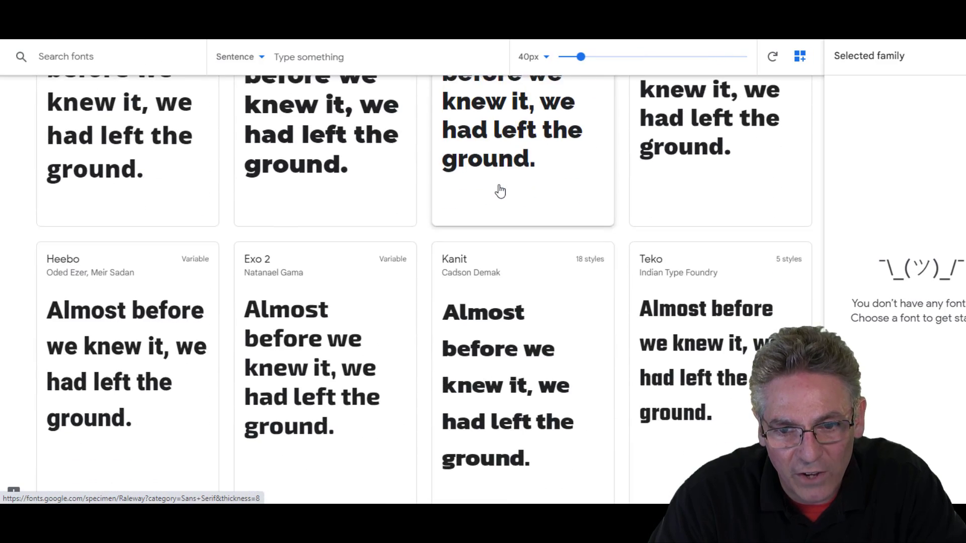
scroll(500, 191, down, 15)
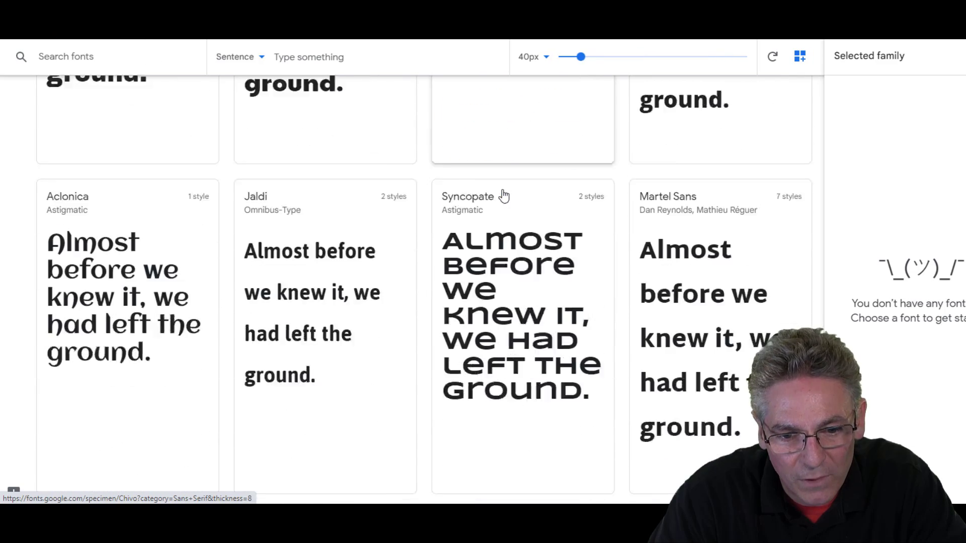
scroll(503, 195, down, 1)
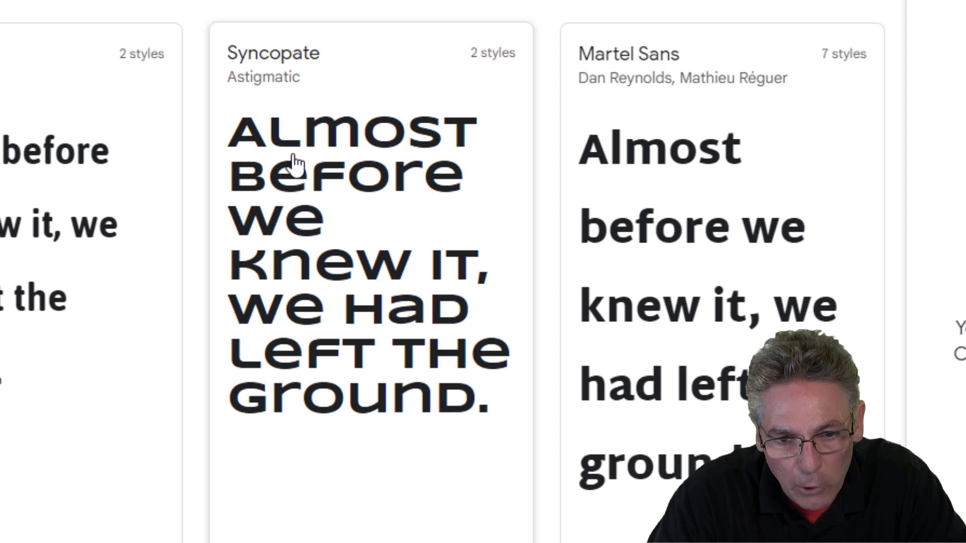
click(337, 285)
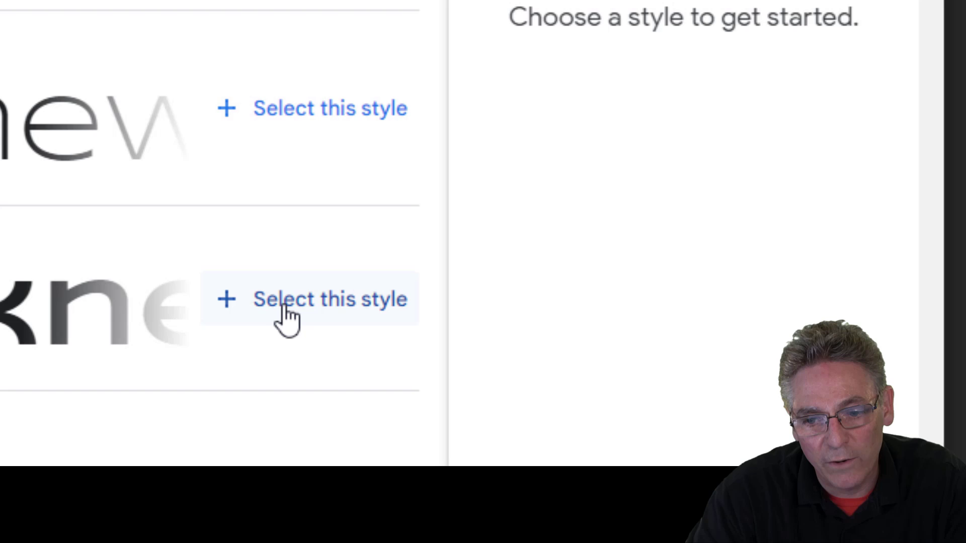
click(285, 320)
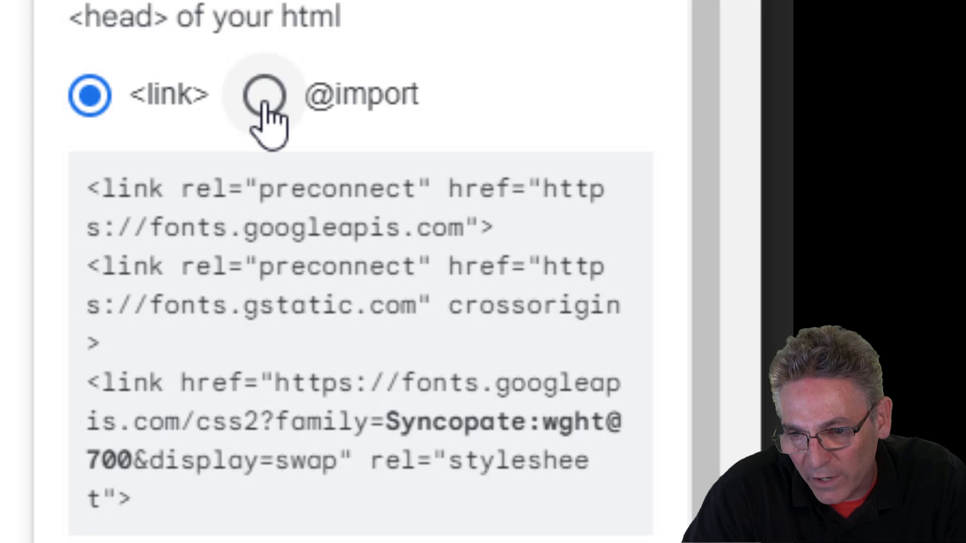
click(265, 101)
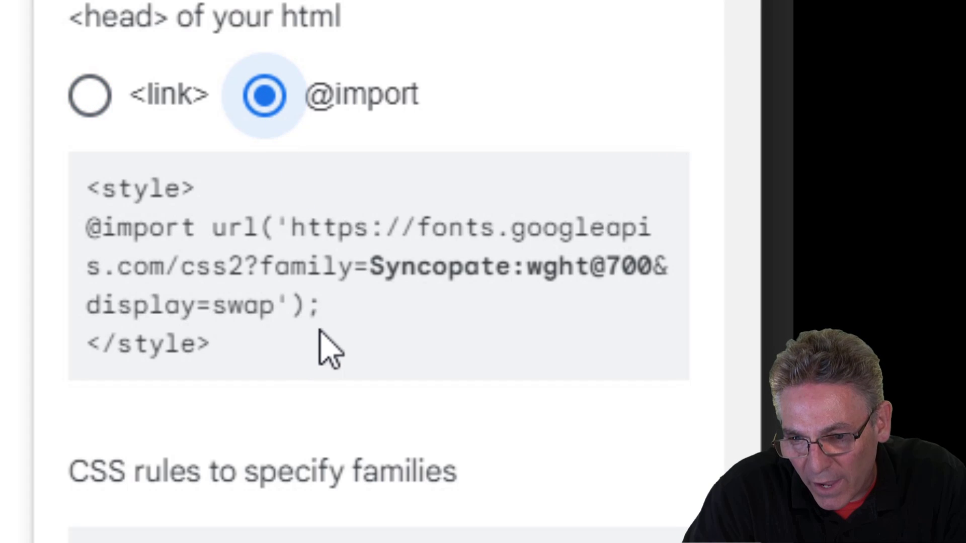
drag(367, 310, 78, 244)
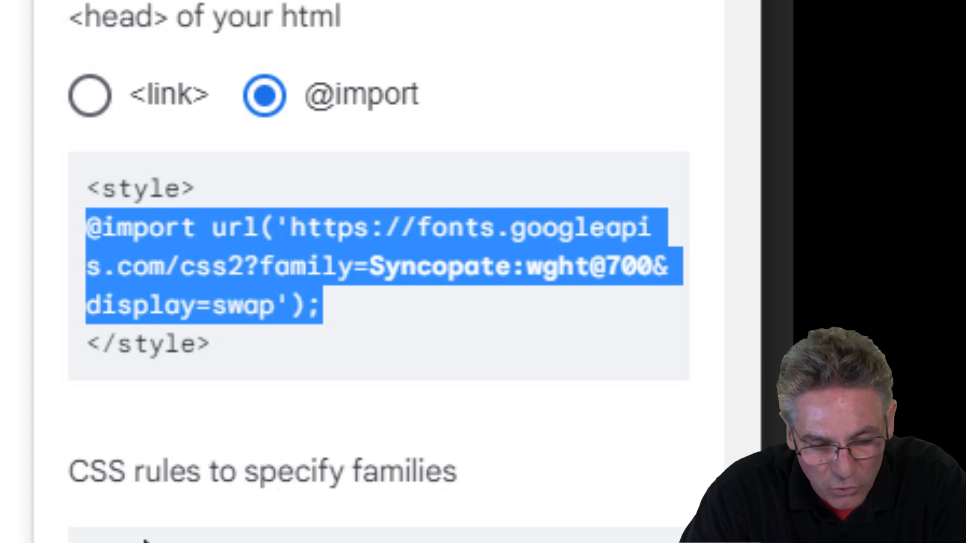
key(ctrl+c)
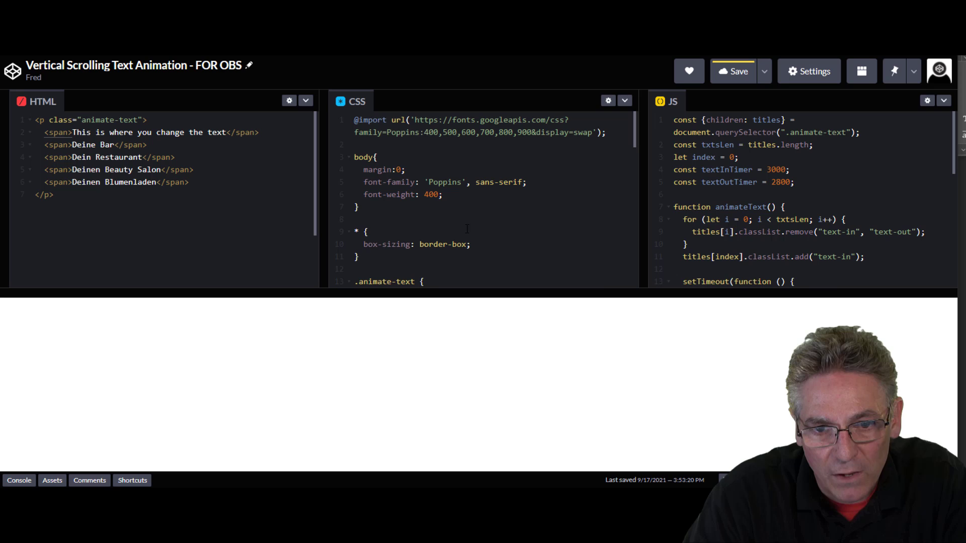
drag(606, 132, 387, 127)
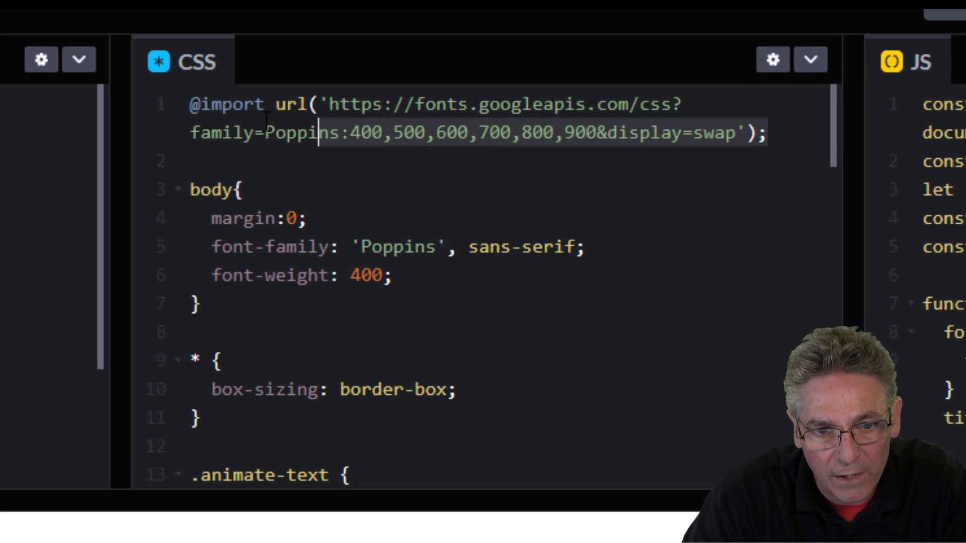
drag(266, 118, 189, 109)
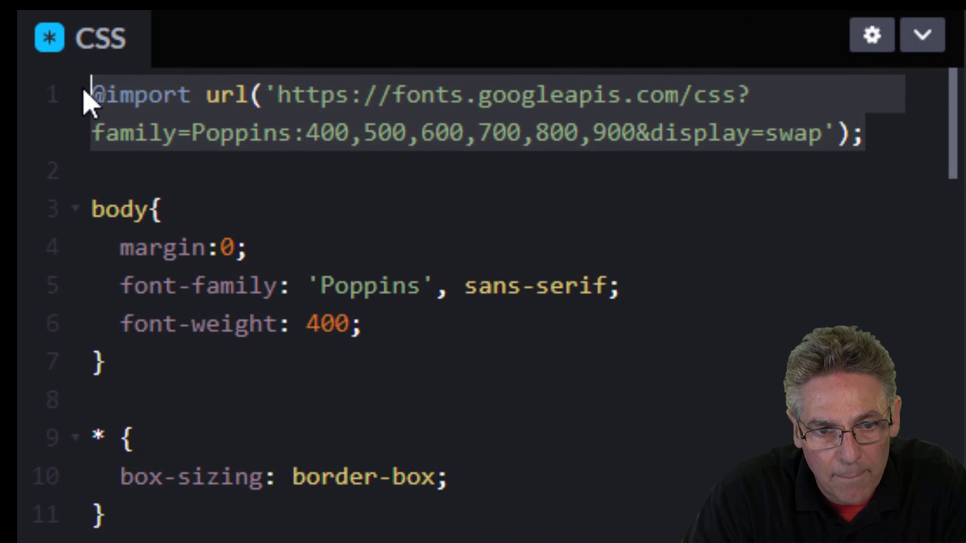
key(ctrl+v)
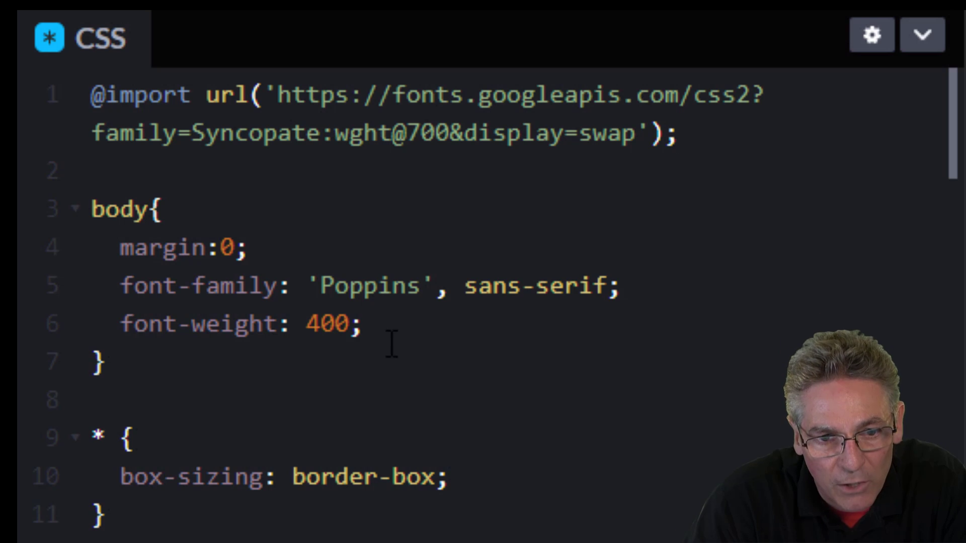
double_click(363, 287)
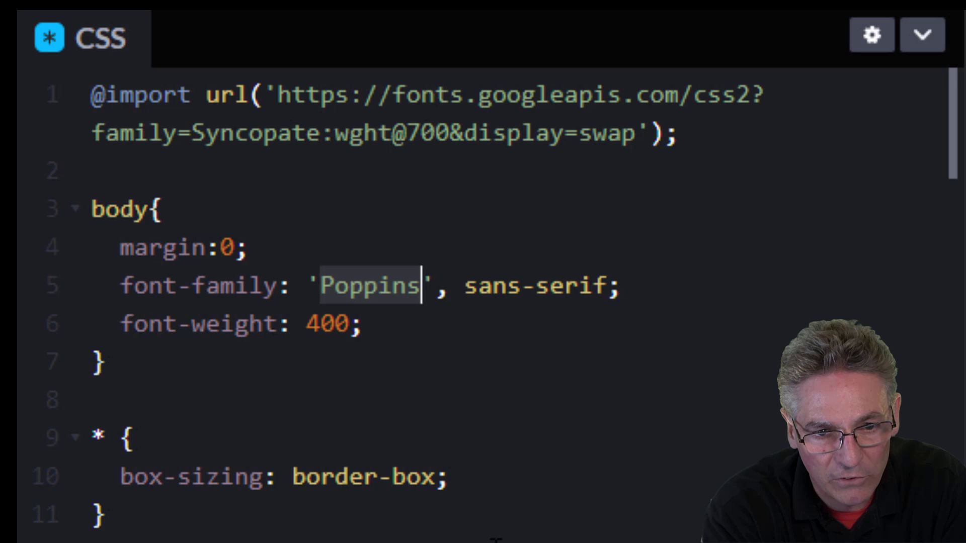
text(Sync)
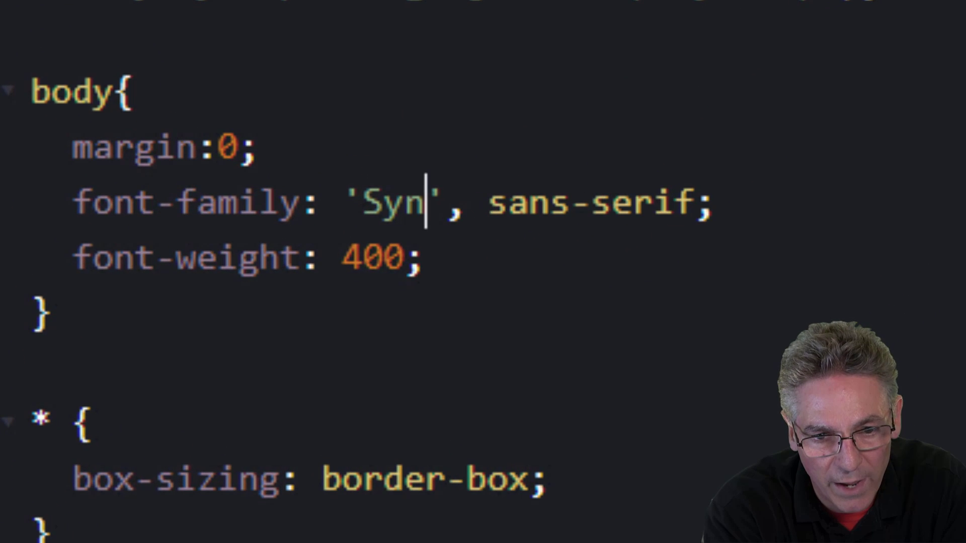
text(opate)
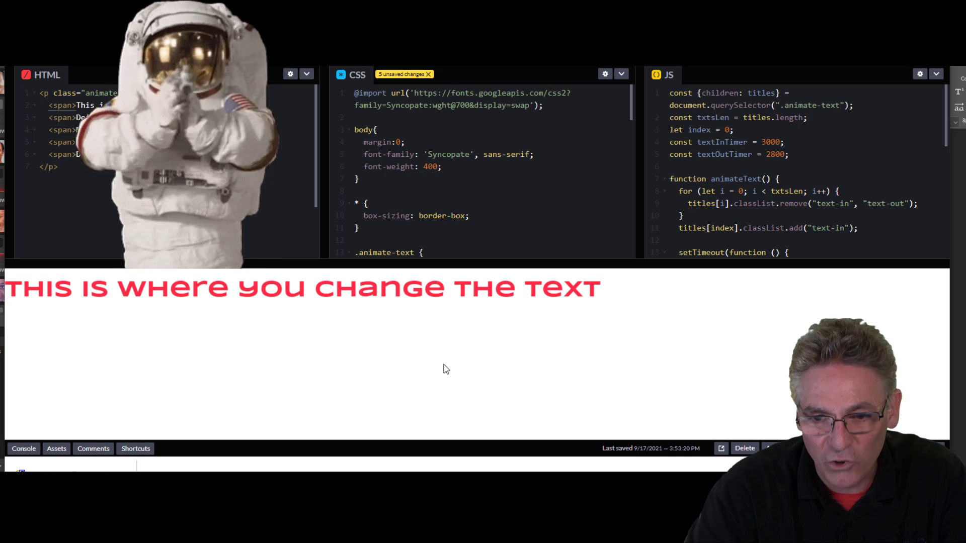
Change the .animate-text font-size on line 19 from 40px to 20px.
scroll(432, 219, down, 3)
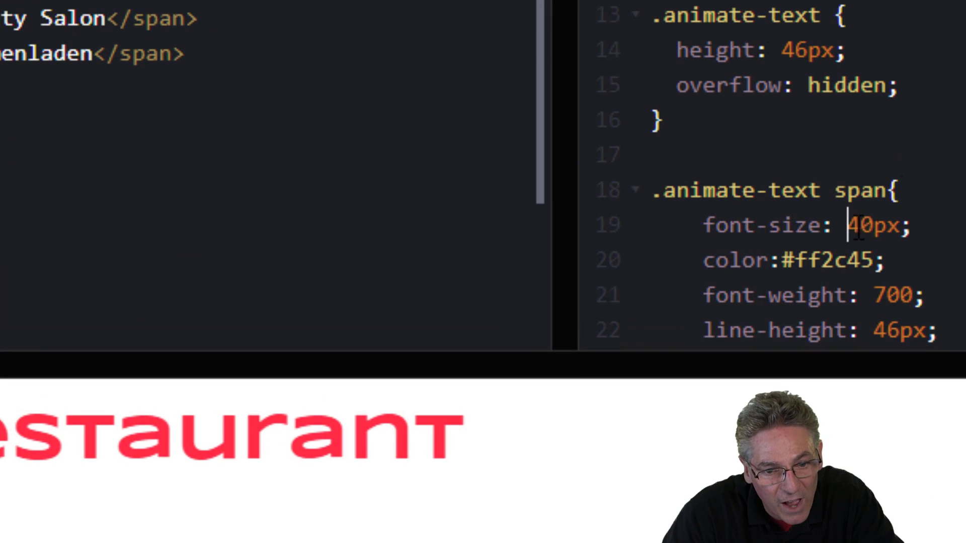
drag(440, 215, 451, 215)
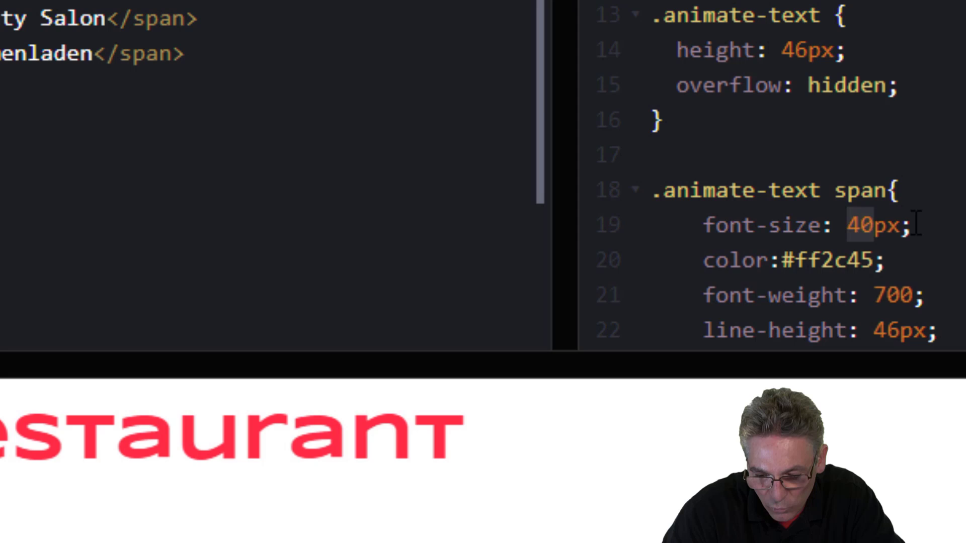
text(20)
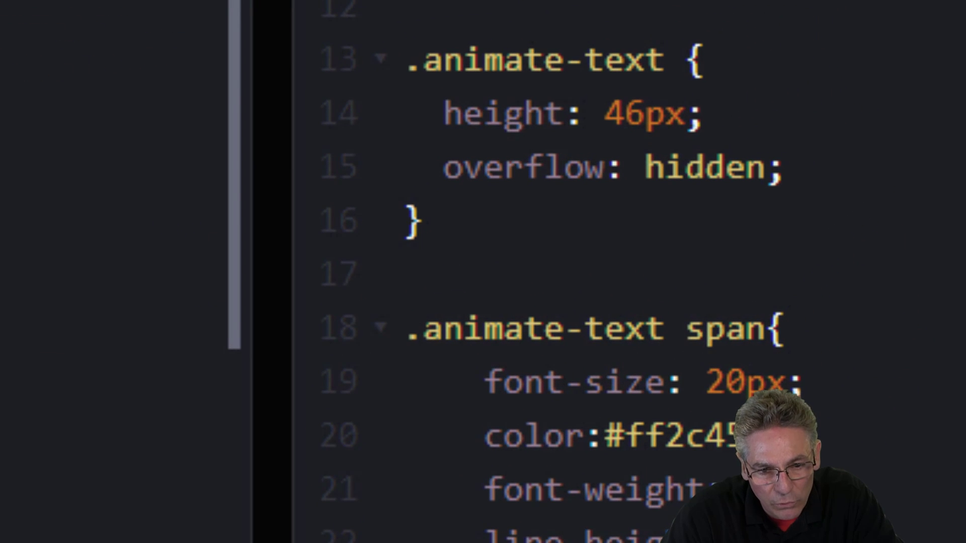
scroll(573, 375, down, 2)
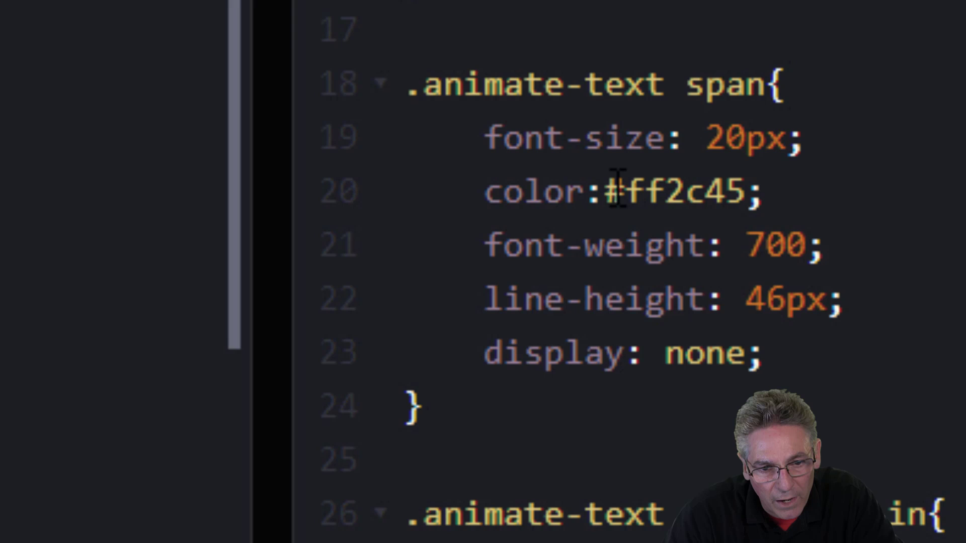
drag(606, 191, 748, 191)
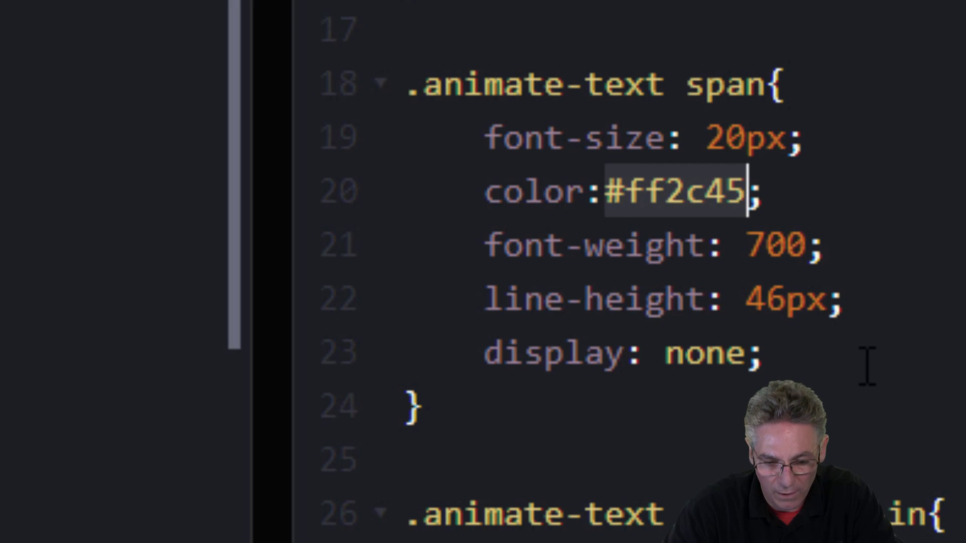
text(green)
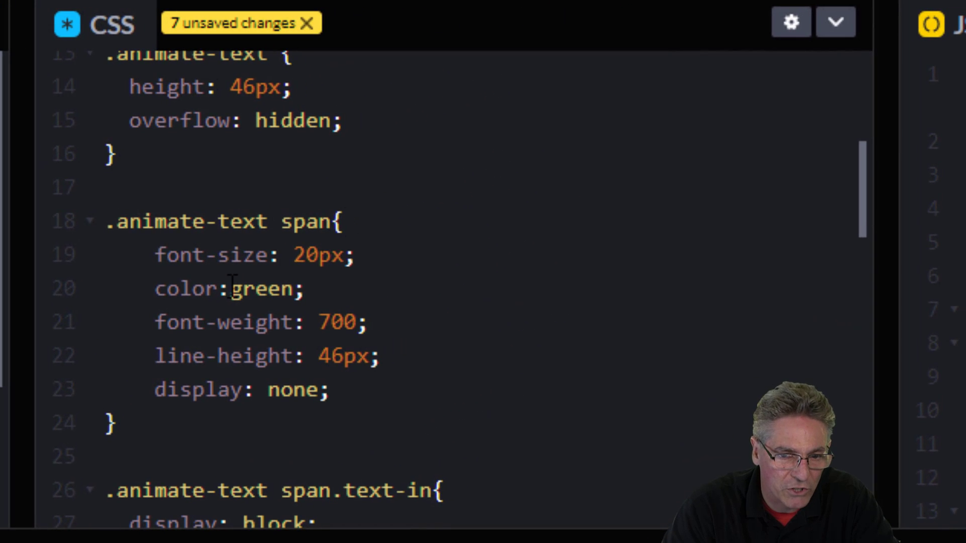
double_click(232, 288)
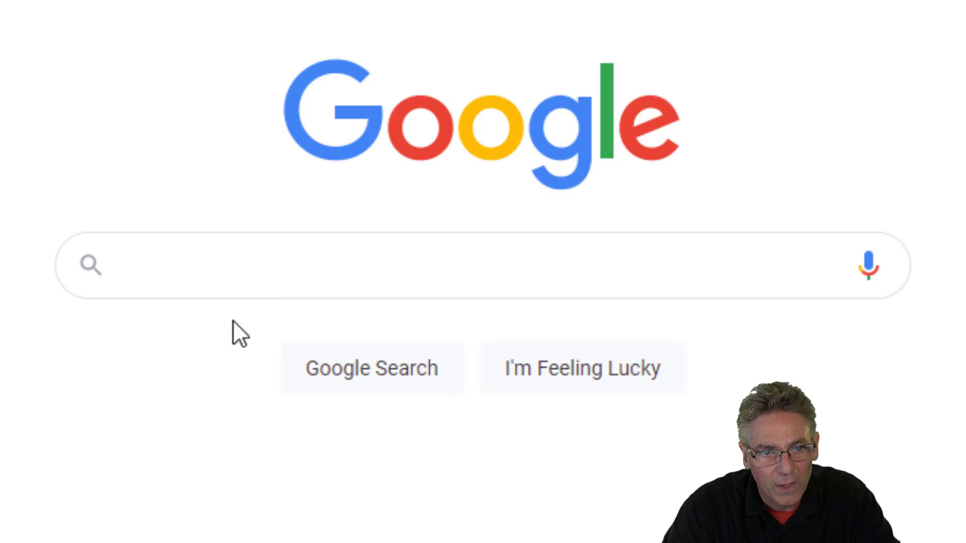
Search 'hex color picker', pick a dark red and copy its hex code 820000.
click(187, 277)
text(hex )
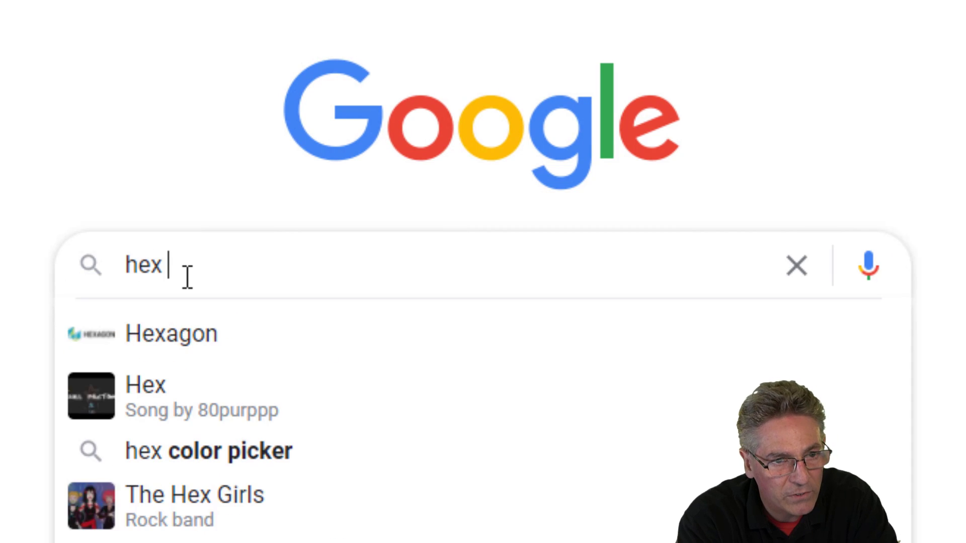
text(color picker)
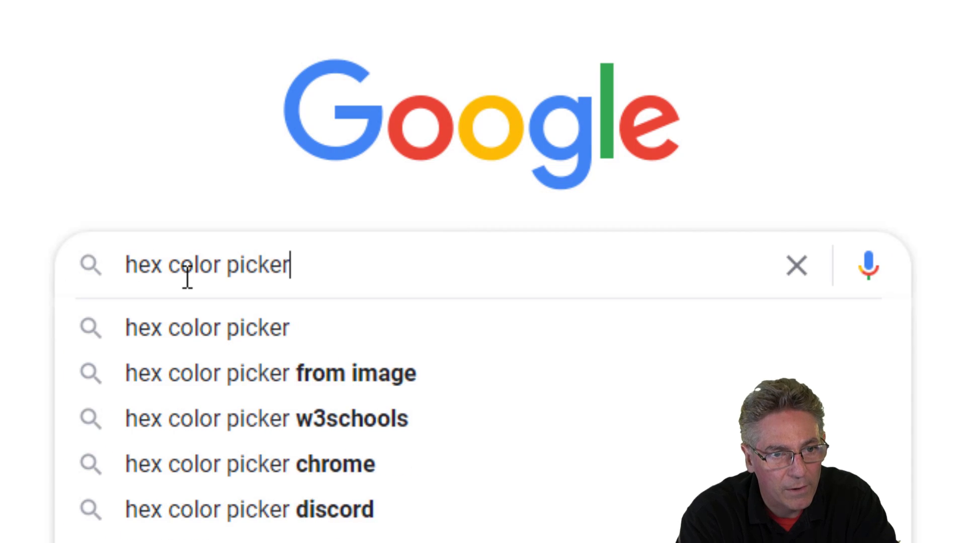
key(Return)
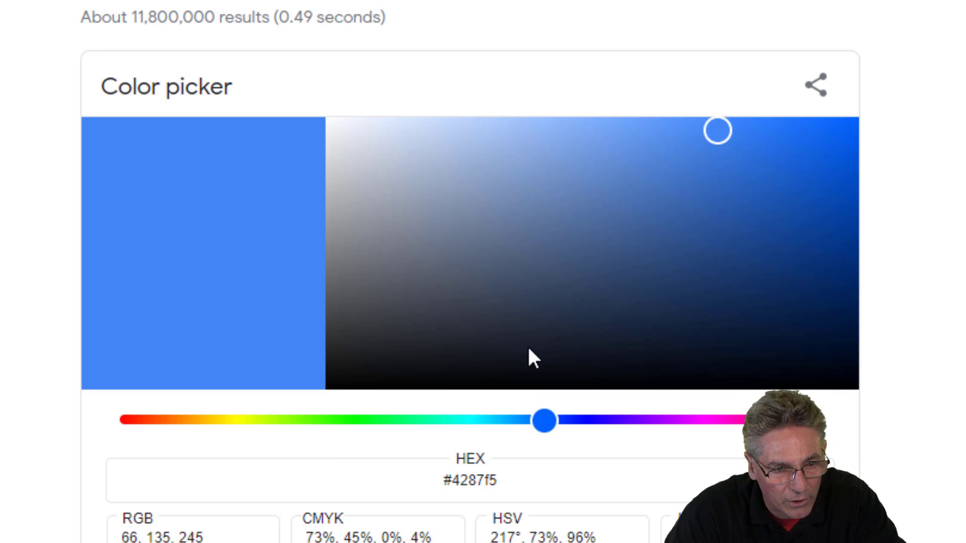
drag(545, 438, 52, 446)
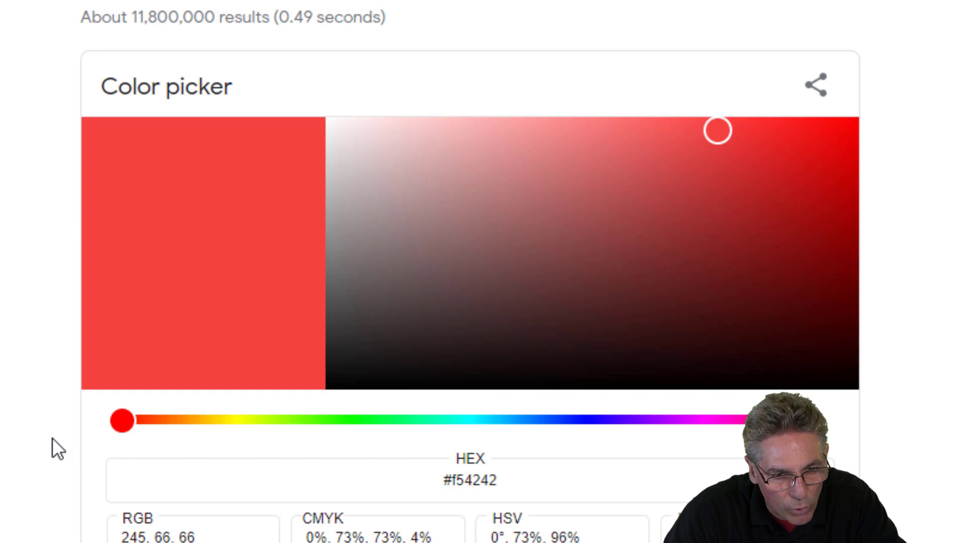
drag(707, 179, 868, 267)
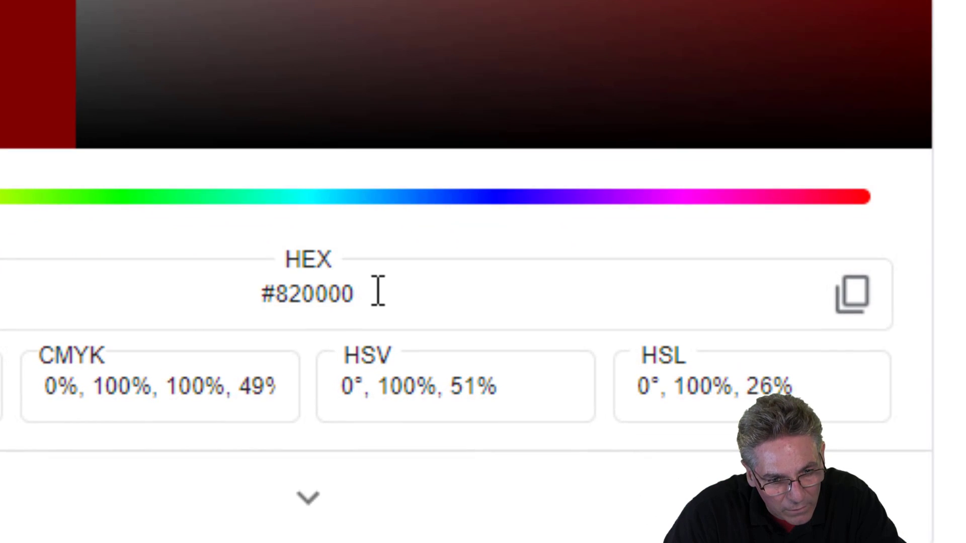
drag(378, 290, 267, 292)
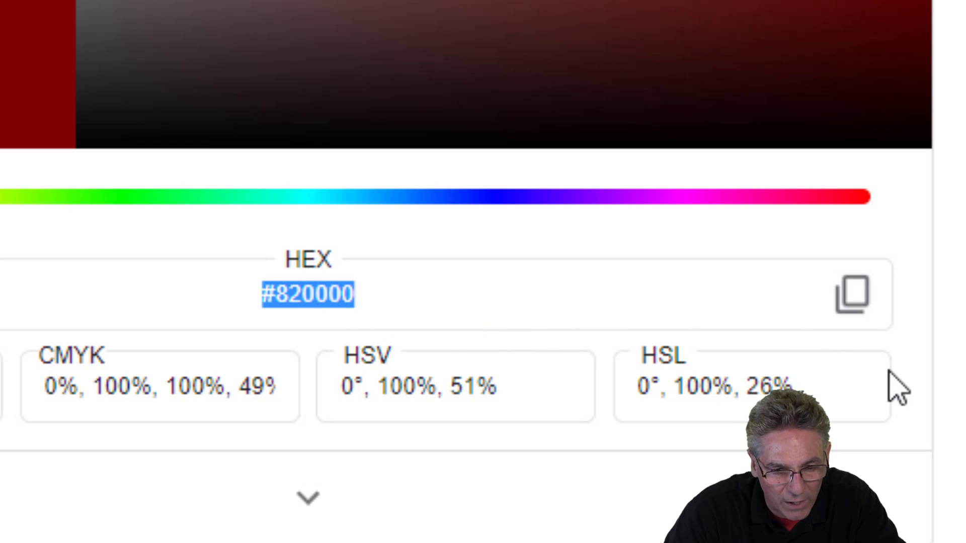
click(852, 301)
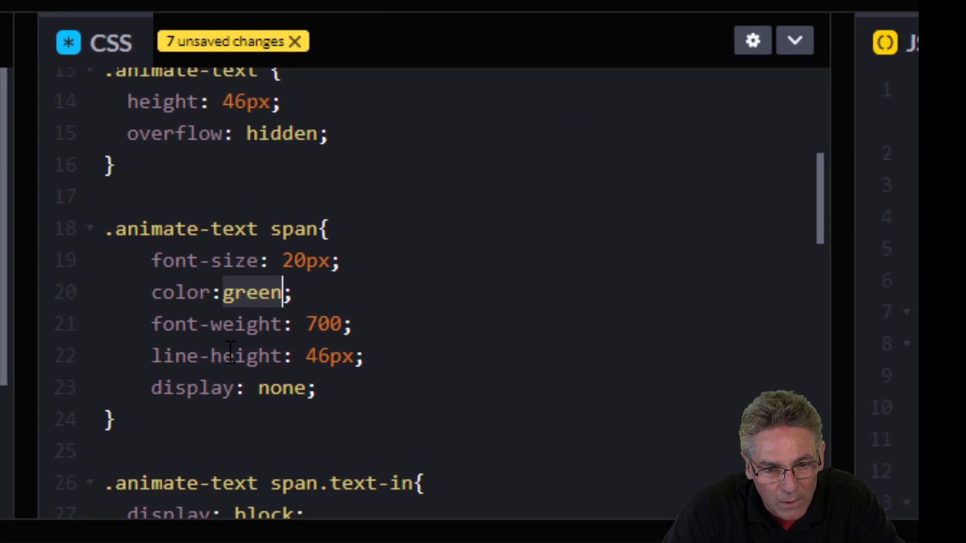
Replace 'green' on line 20 with the copied #820000 dark red.
click(410, 217)
drag(210, 303, 276, 307)
key(ctrl+v)
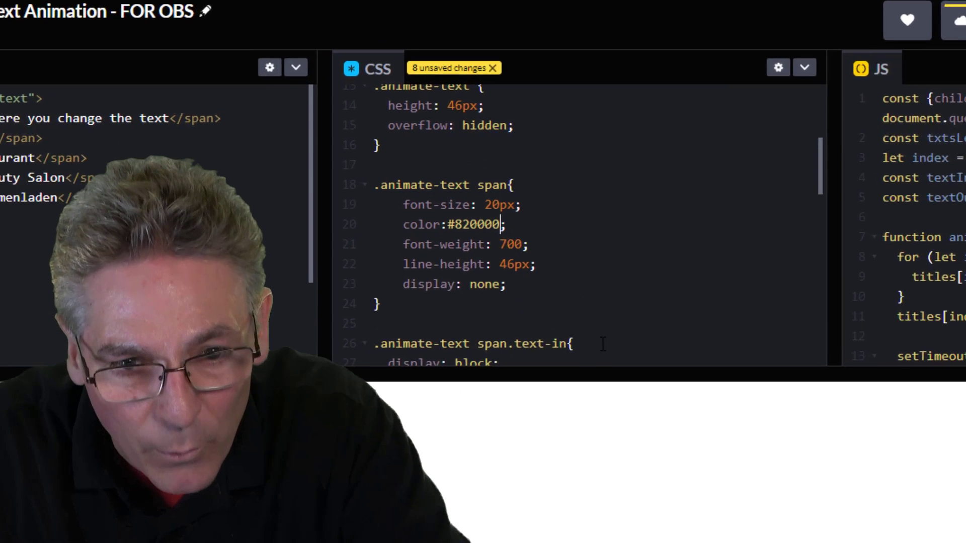
Add a background-color to the body rule, first grey, then changed to white.
scroll(489, 261, up, 2)
scroll(823, 513, up, 4)
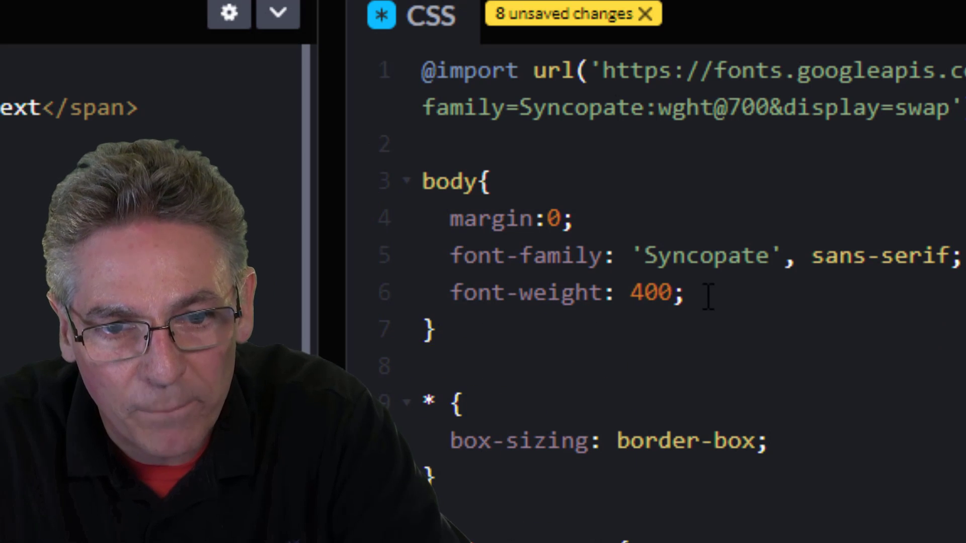
key(Return)
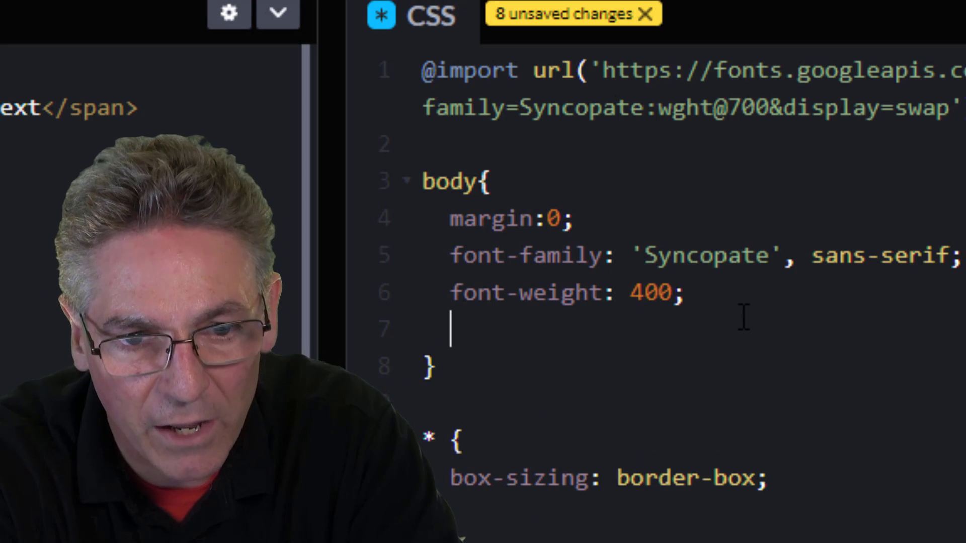
text(b)
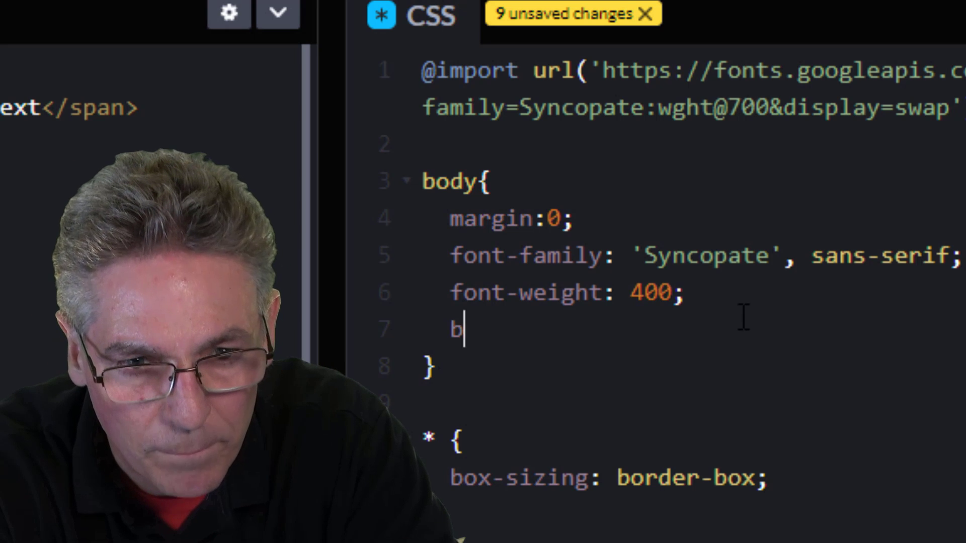
text(ackground)
text(-)
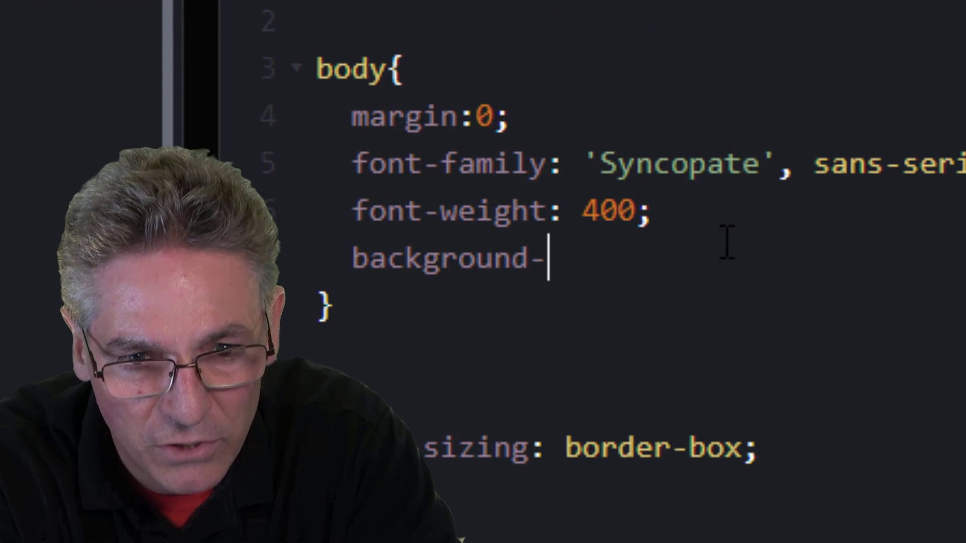
text(color: )
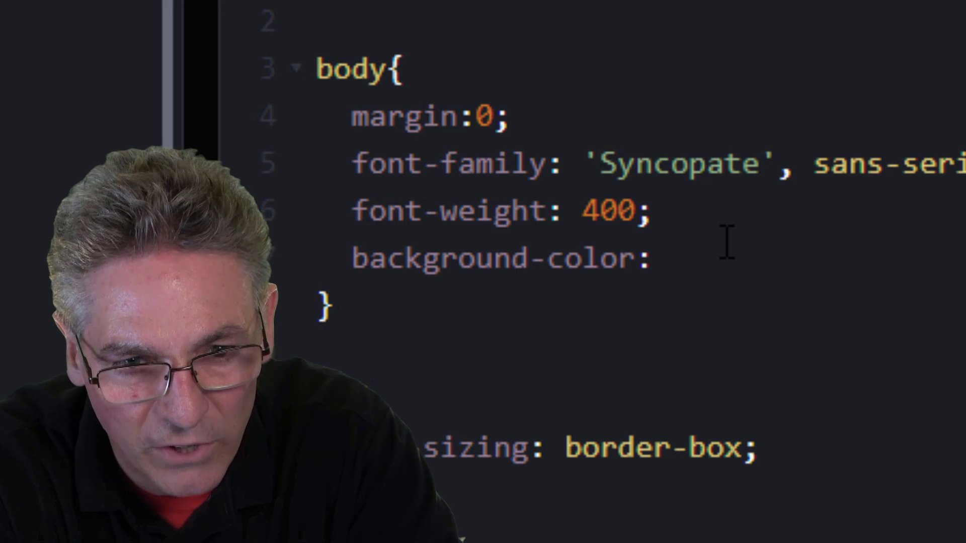
text(grey)
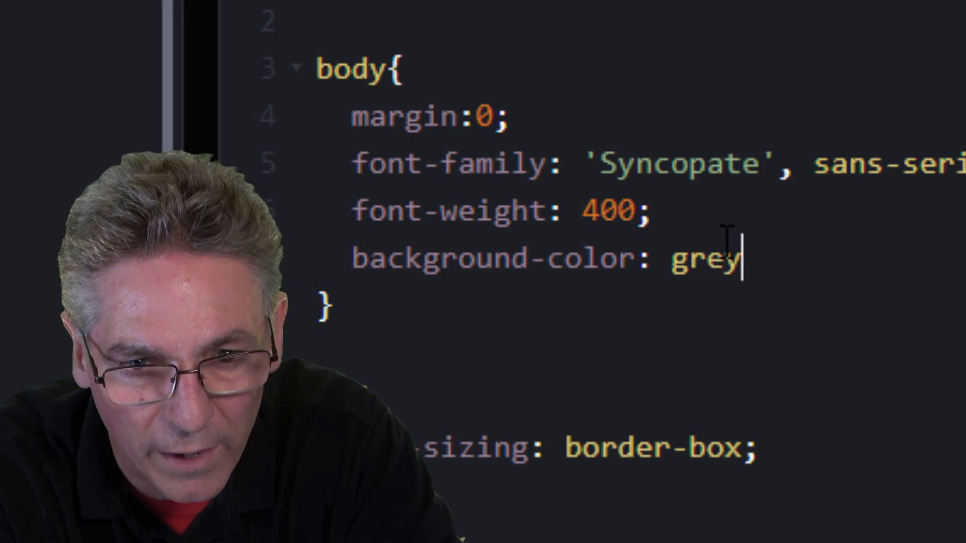
text(;)
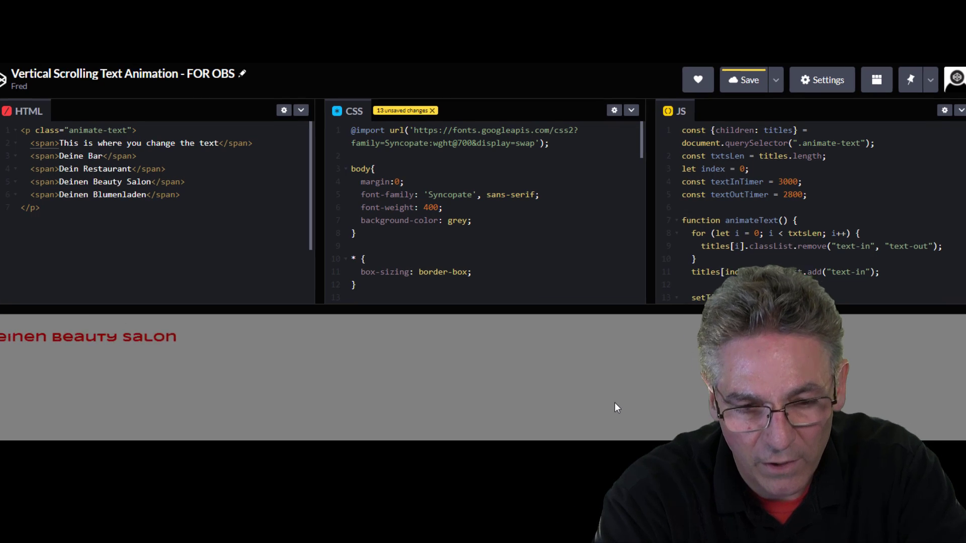
key(BackSpace)
key(BackSpace)
key(BackSpace)
key(BackSpace)
key(BackSpace)
text(white)
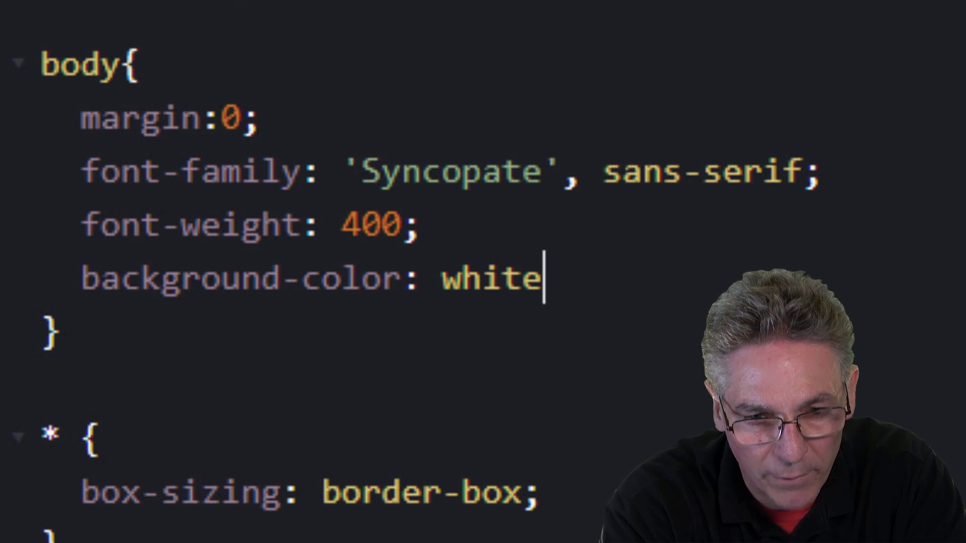
text(;)
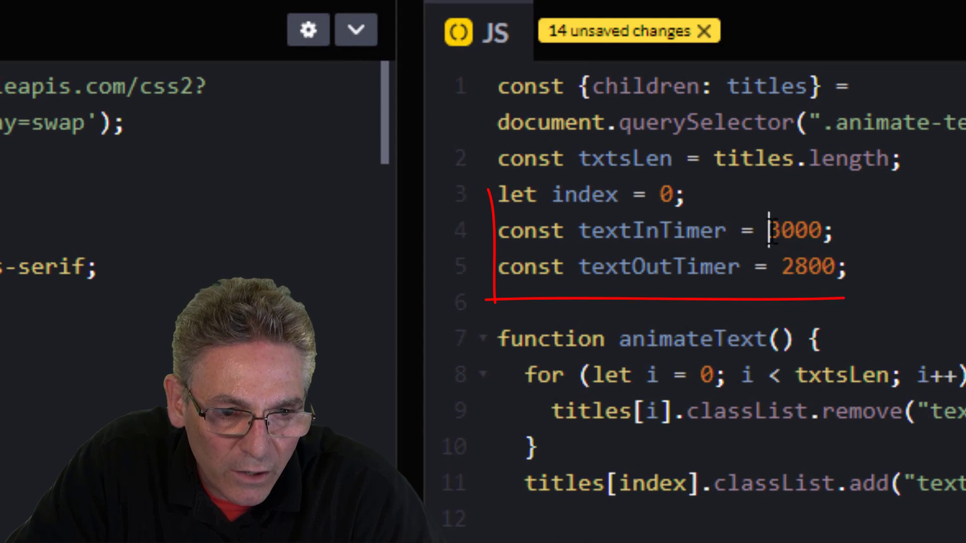
Set the text-in timer to 6000 and retype the text-out timer on line 5 with 60.
text(6000)
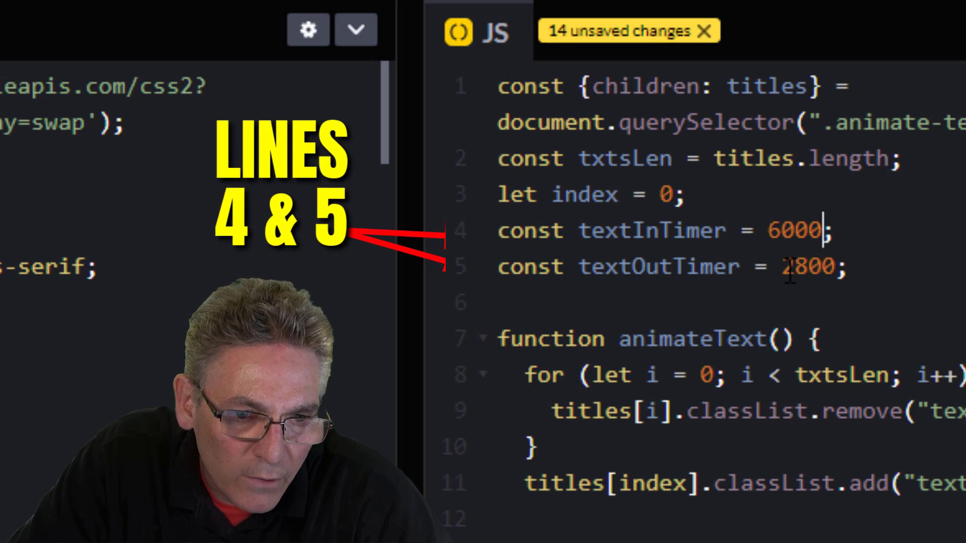
drag(782, 267, 811, 269)
text(60)
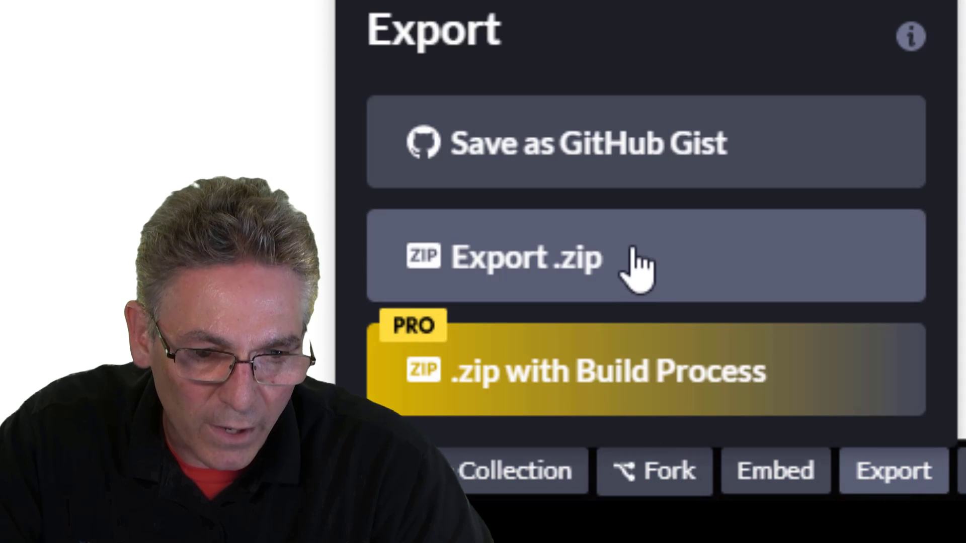
Save the pen and download it as an exported .zip file.
click(636, 266)
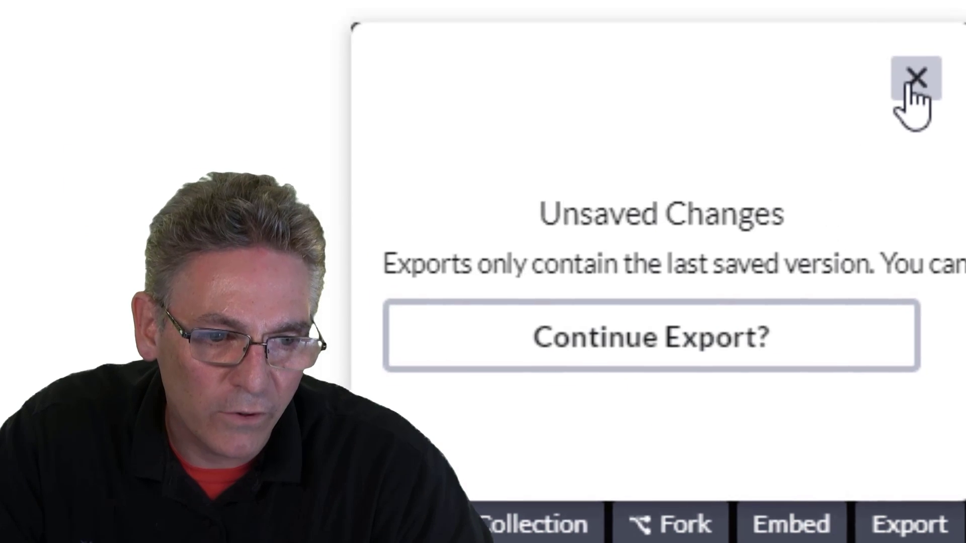
click(901, 22)
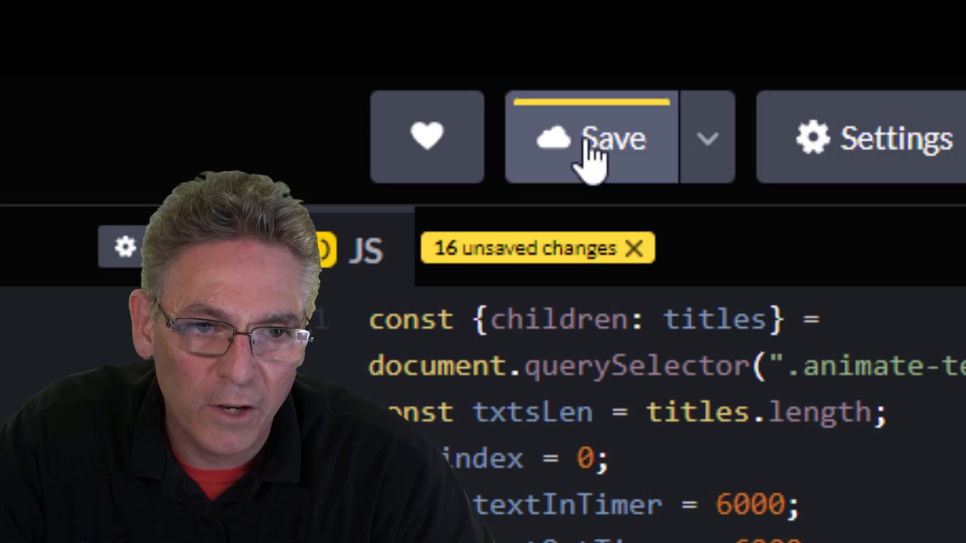
click(591, 146)
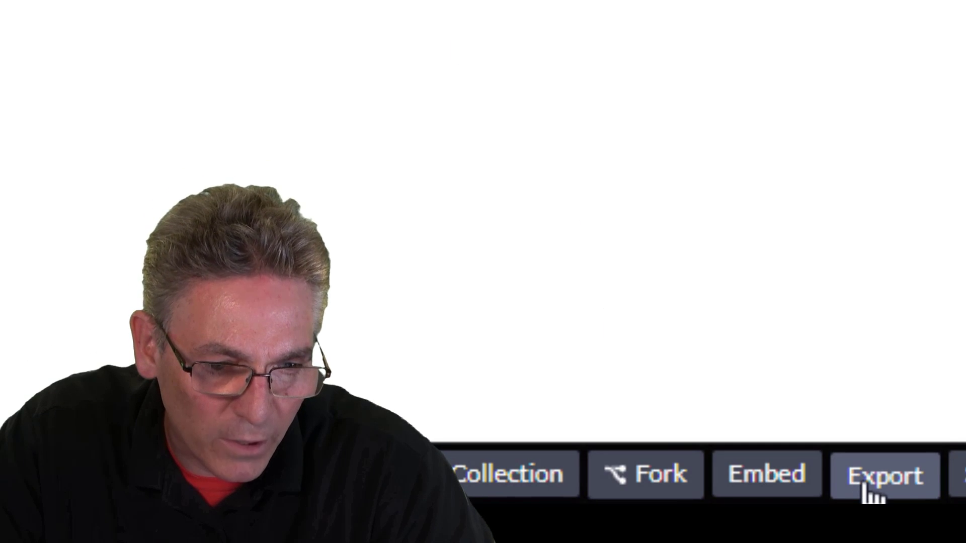
click(864, 490)
click(679, 274)
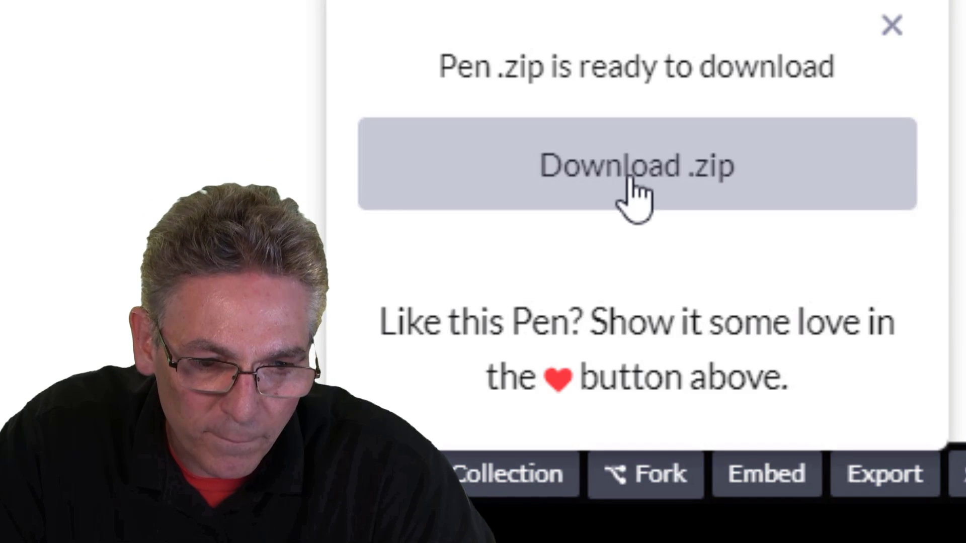
click(628, 187)
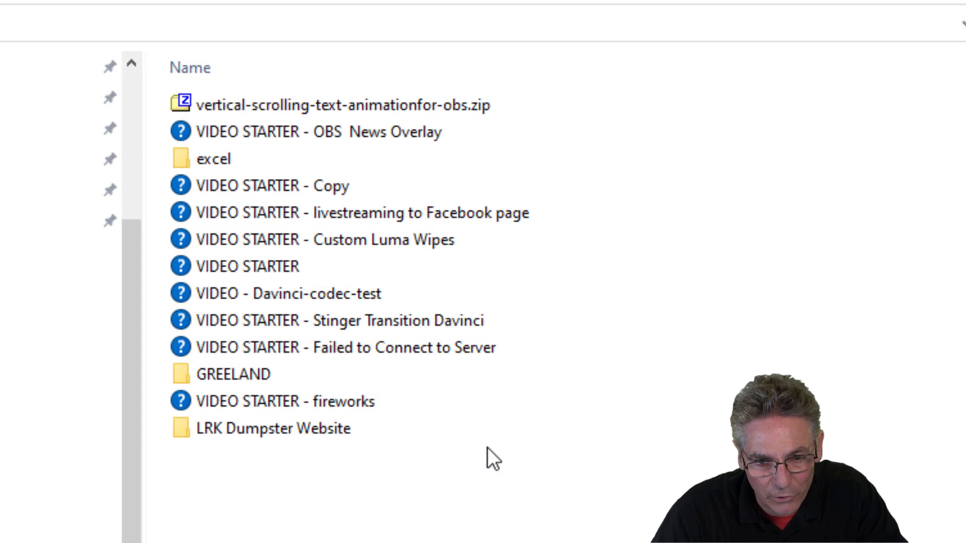
Extract the downloaded zip and open its inner project folder.
right_click(448, 108)
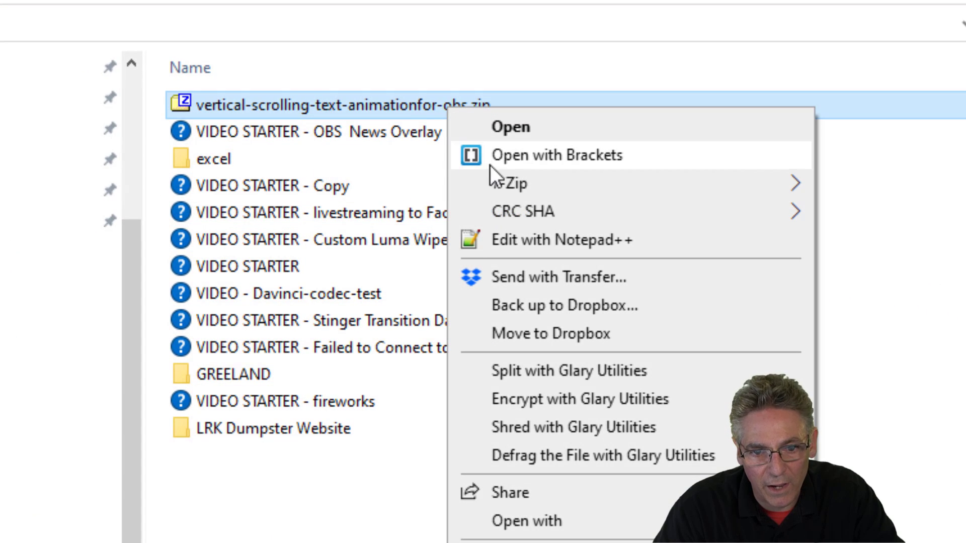
mouse_move(508, 186)
click(958, 249)
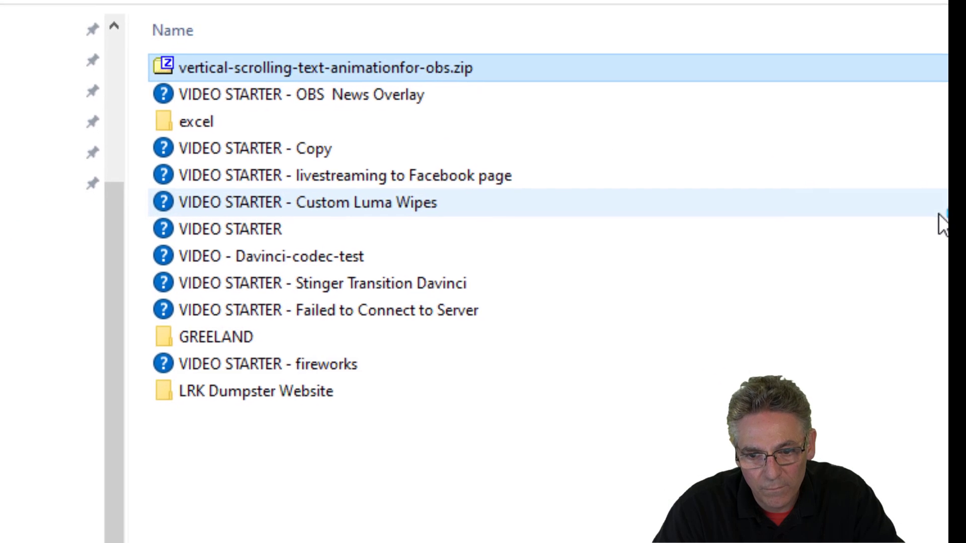
click(436, 416)
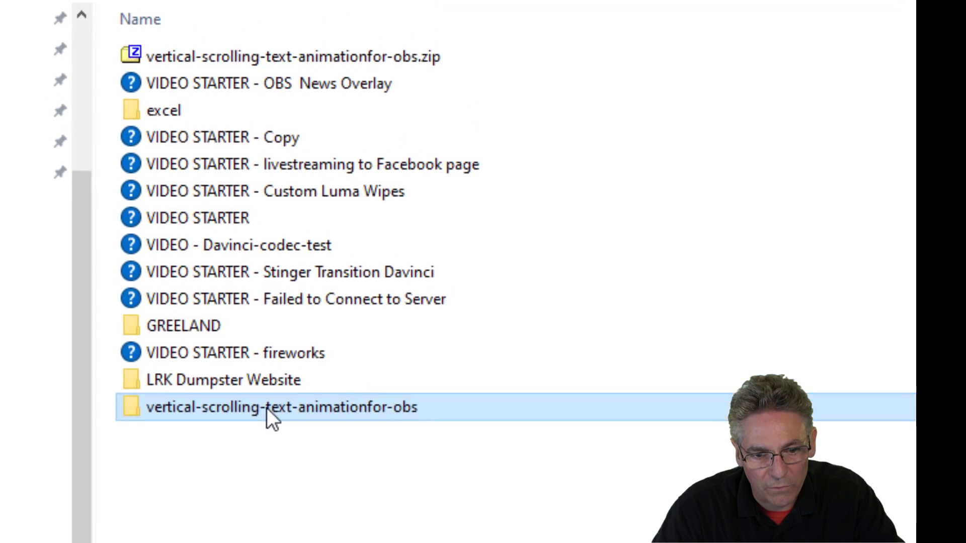
double_click(259, 334)
double_click(255, 145)
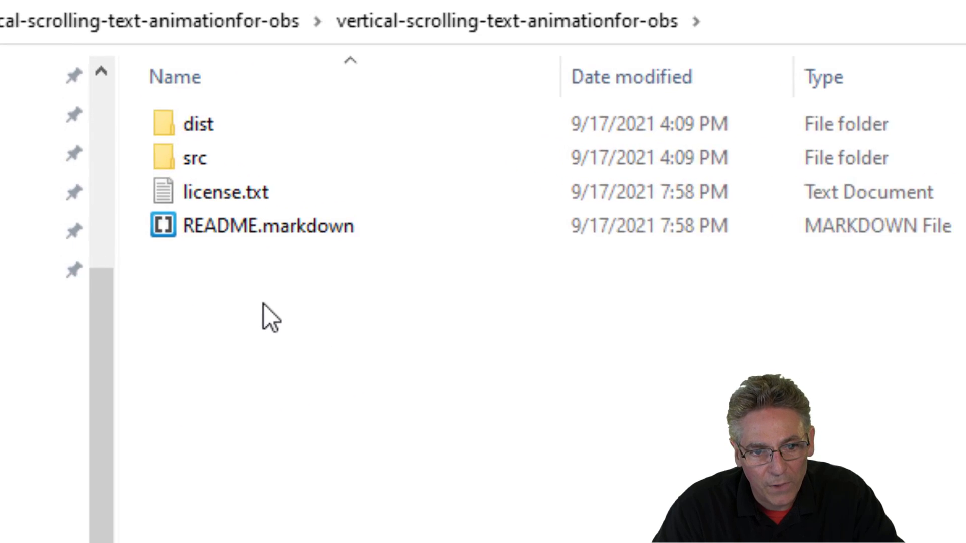
Delete src, license.txt and README.markdown, leaving only dist.
drag(225, 262, 179, 221)
drag(258, 225, 233, 168)
key(Delete)
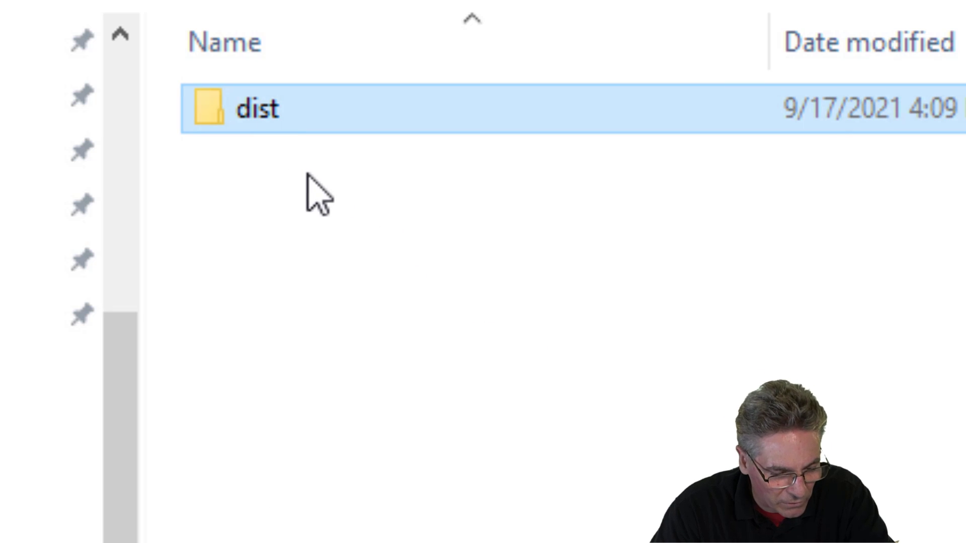
Duplicate the dist folder and name the copy 'dist - backup'.
key(ctrl+c)
key(ctrl+v)
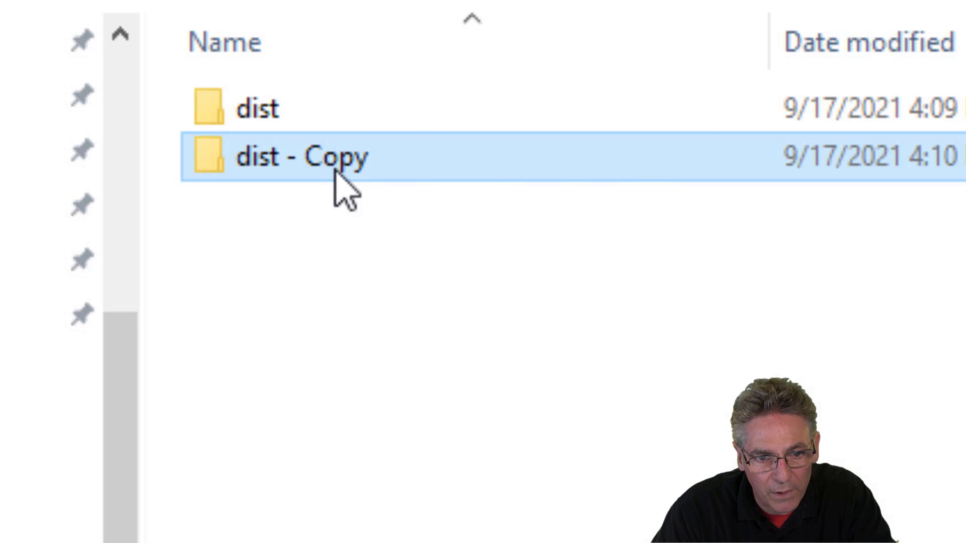
right_click(335, 171)
key(m)
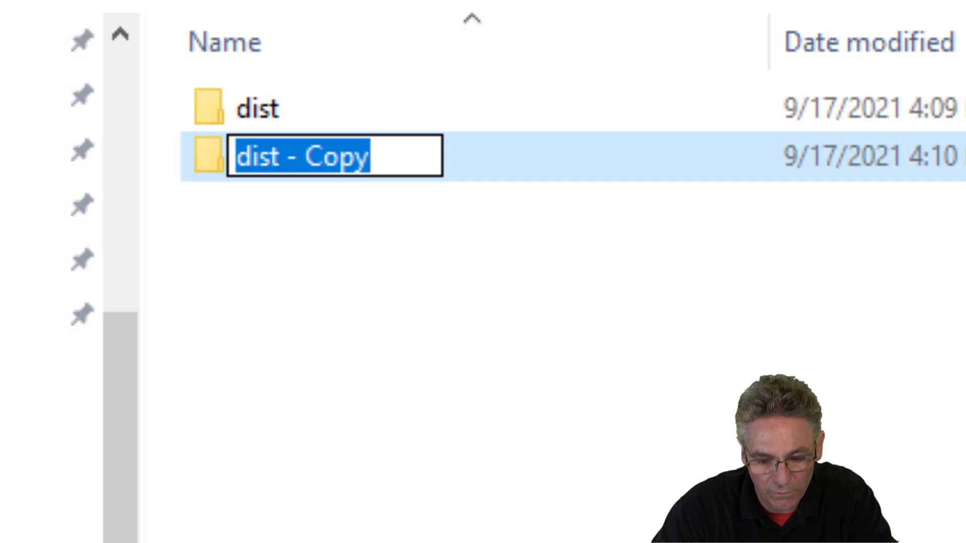
click(371, 156)
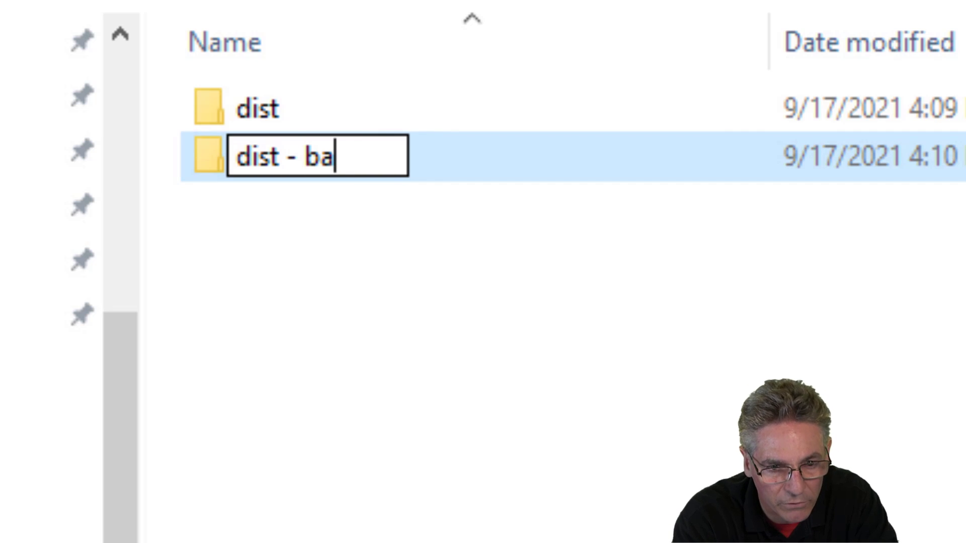
text(backup)
key(Return)
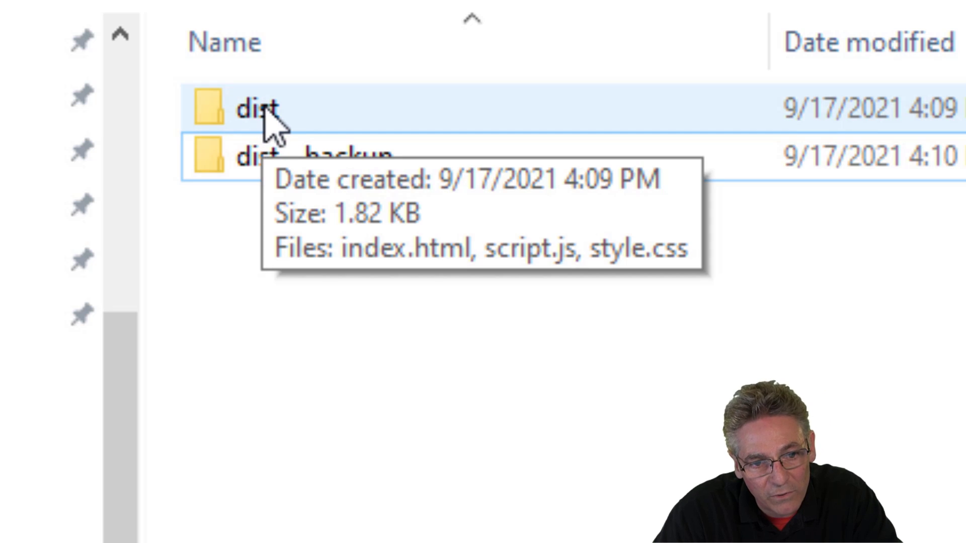
Open dist/index.html in the browser and copy its local file address.
double_click(264, 108)
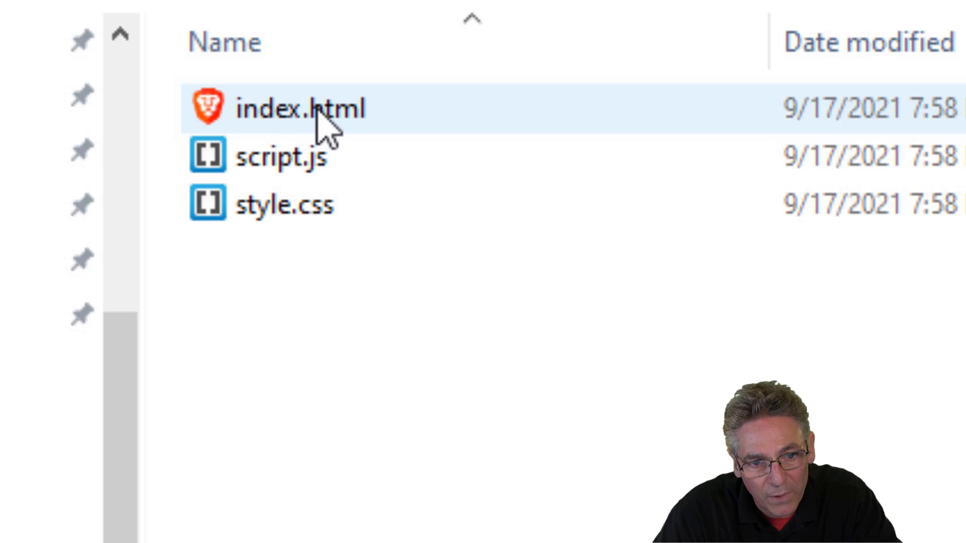
double_click(323, 123)
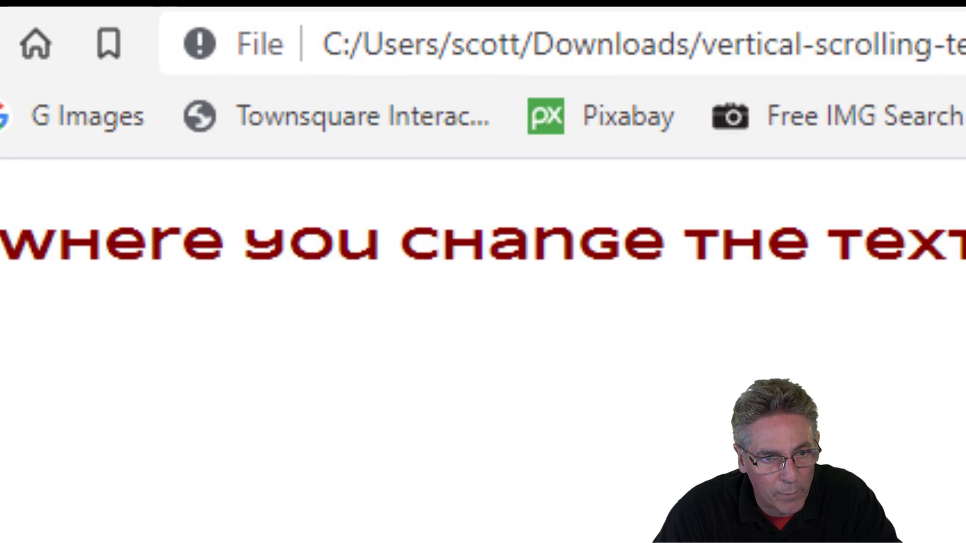
click(781, 40)
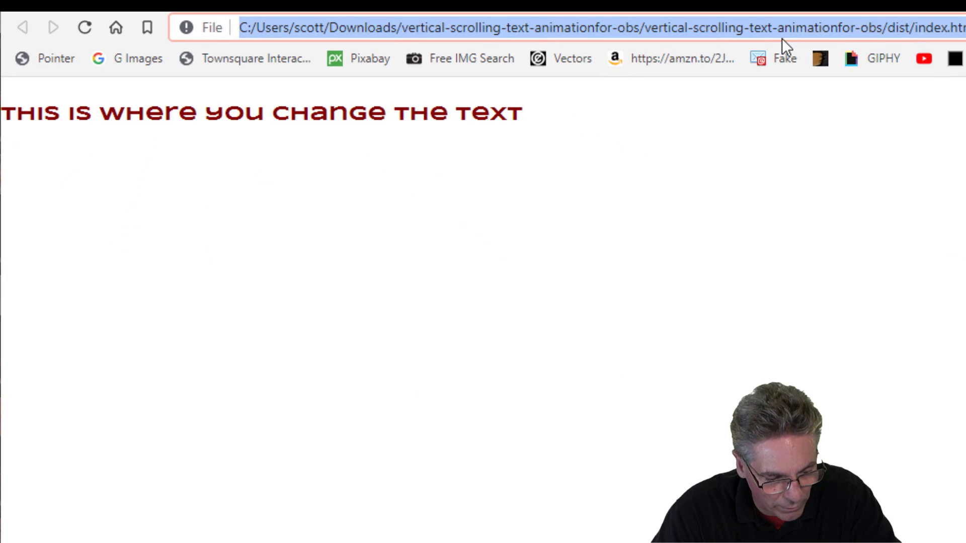
key(ctrl+c)
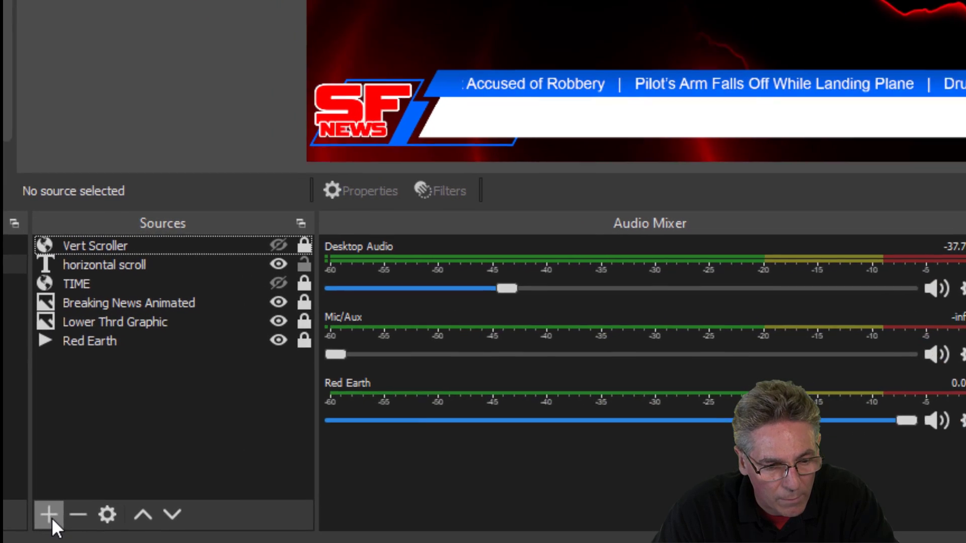
Add a Browser source named 'vert scroll'.
click(82, 526)
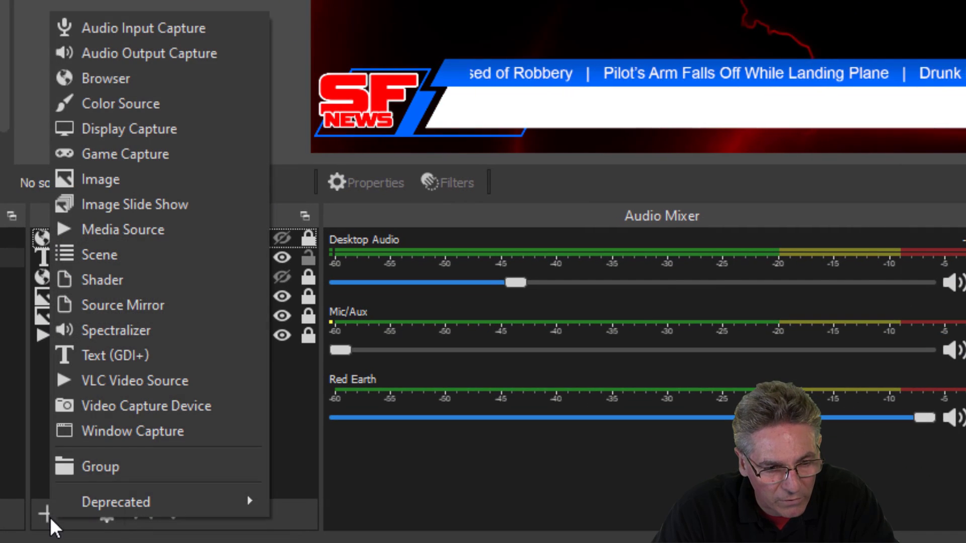
click(116, 78)
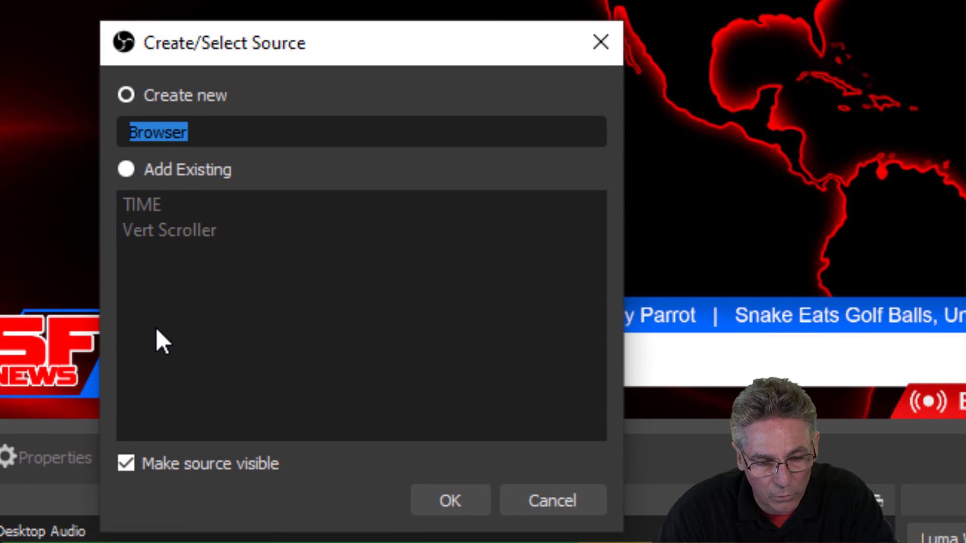
text(vert scroll)
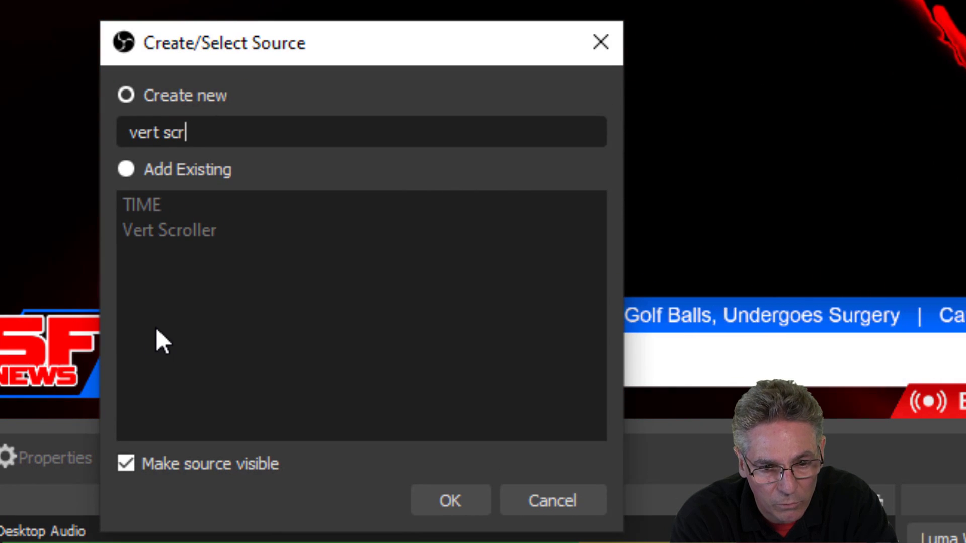
click(451, 501)
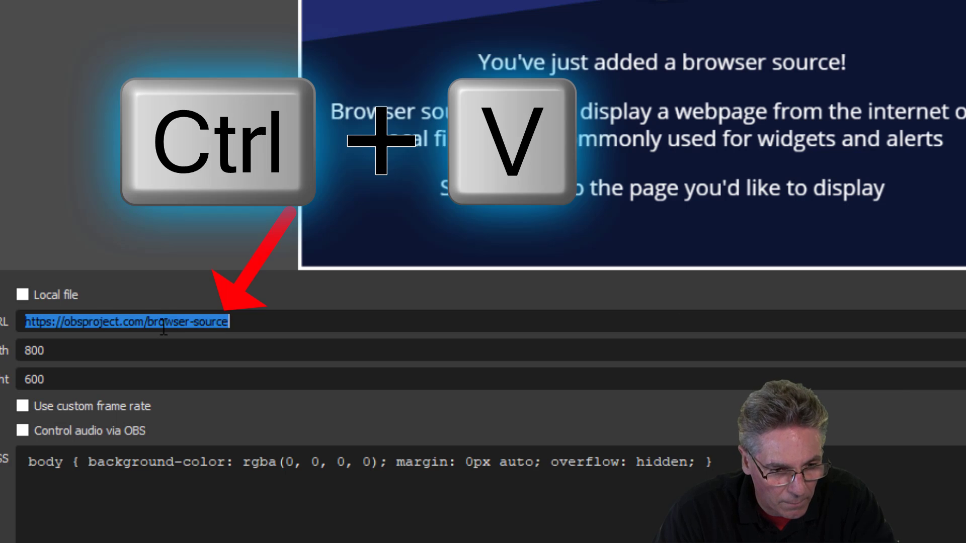
Paste the local page URL, set 1920×1080, clear the custom CSS, enable shutdown when hidden.
key(ctrl+v)
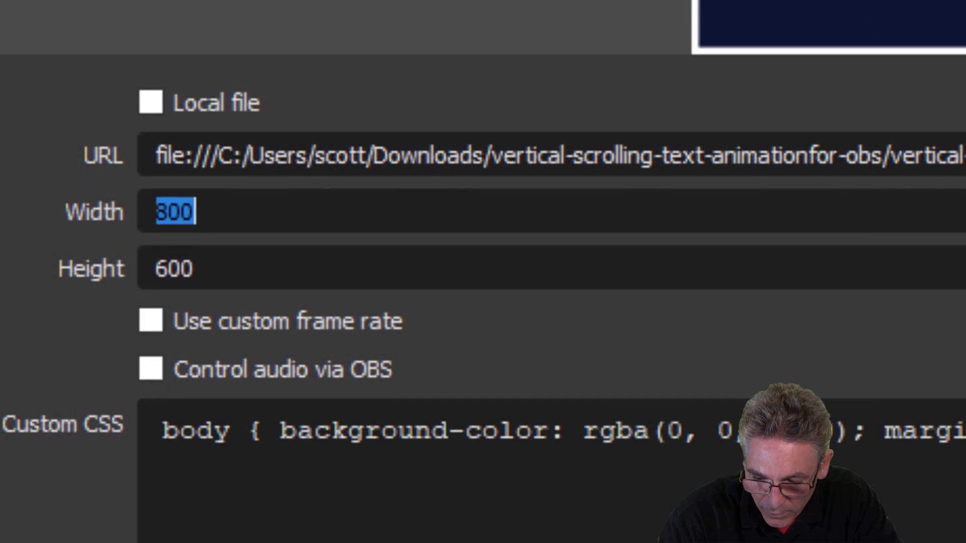
text(1920)
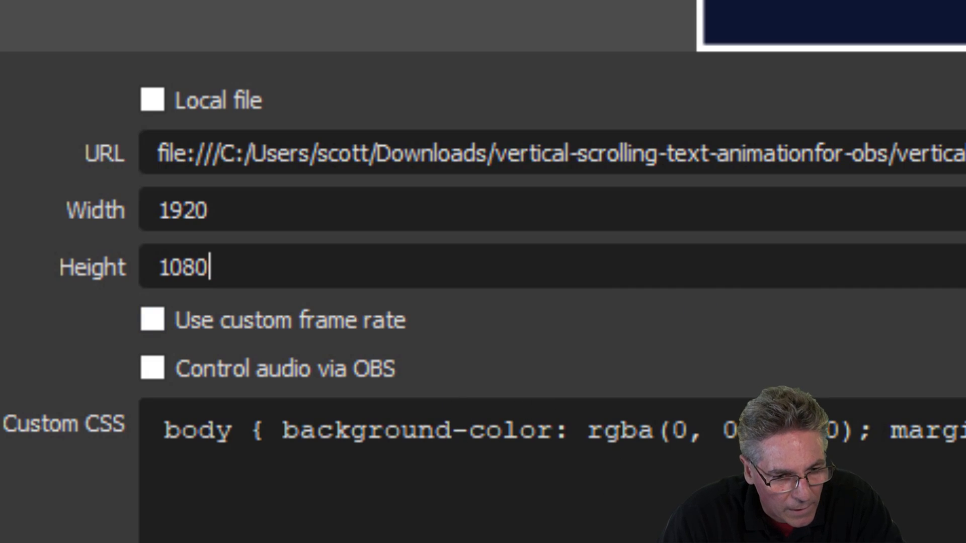
key(ctrl+a)
key(Delete)
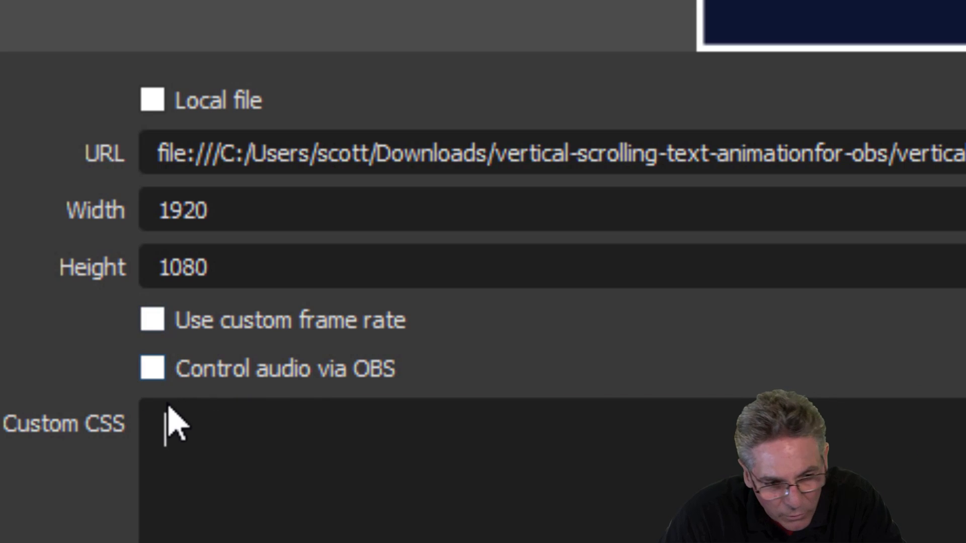
click(174, 442)
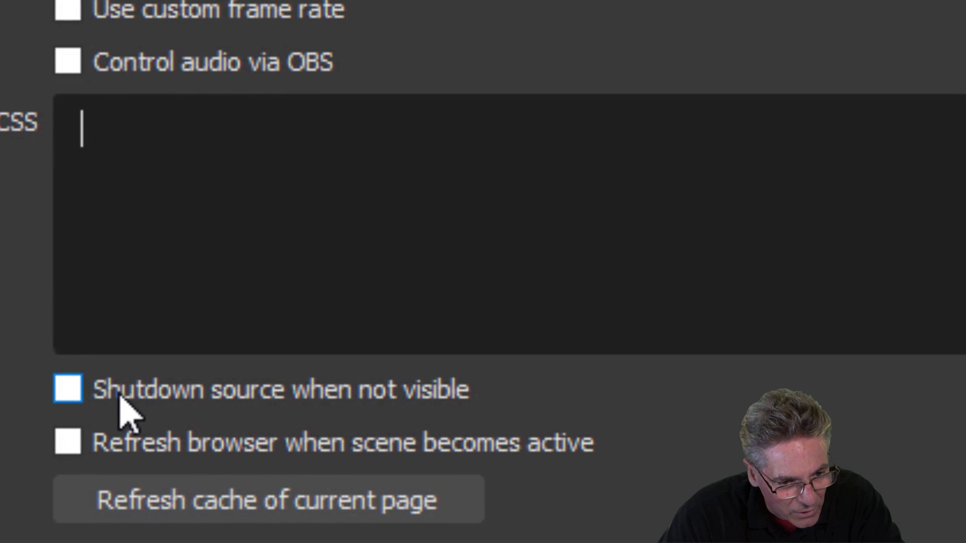
click(68, 397)
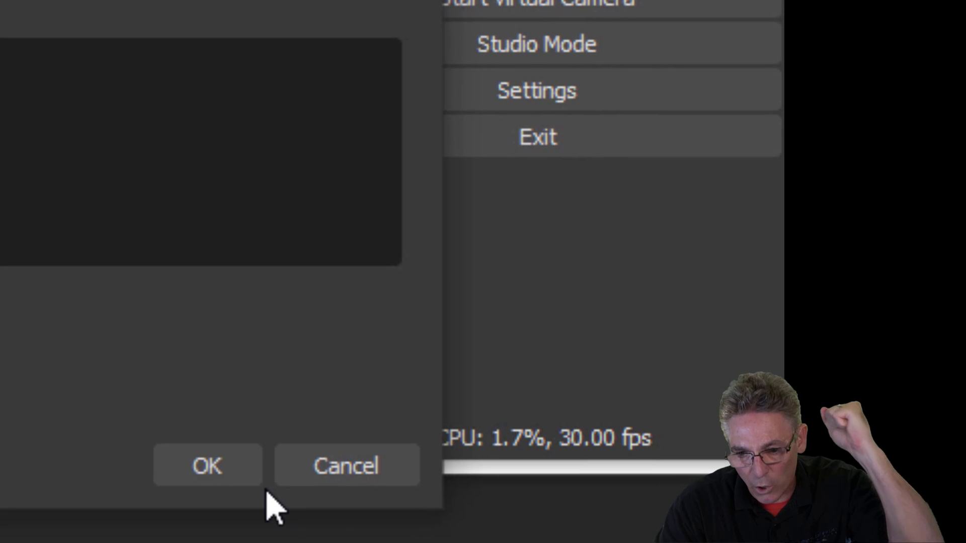
Alt-crop the vert scroll source to a thin text strip and place it on the ticker's white band.
click(246, 478)
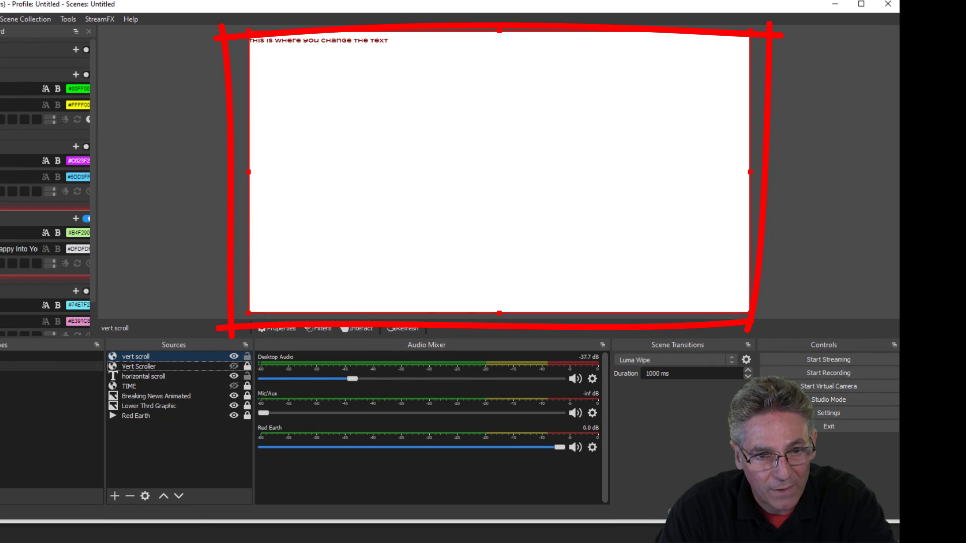
key(alt)
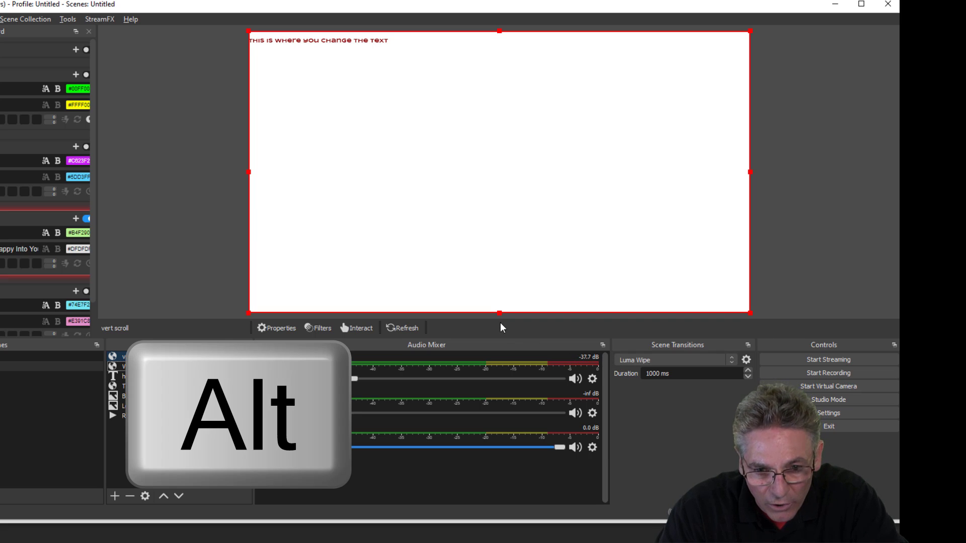
drag(501, 312, 486, 48)
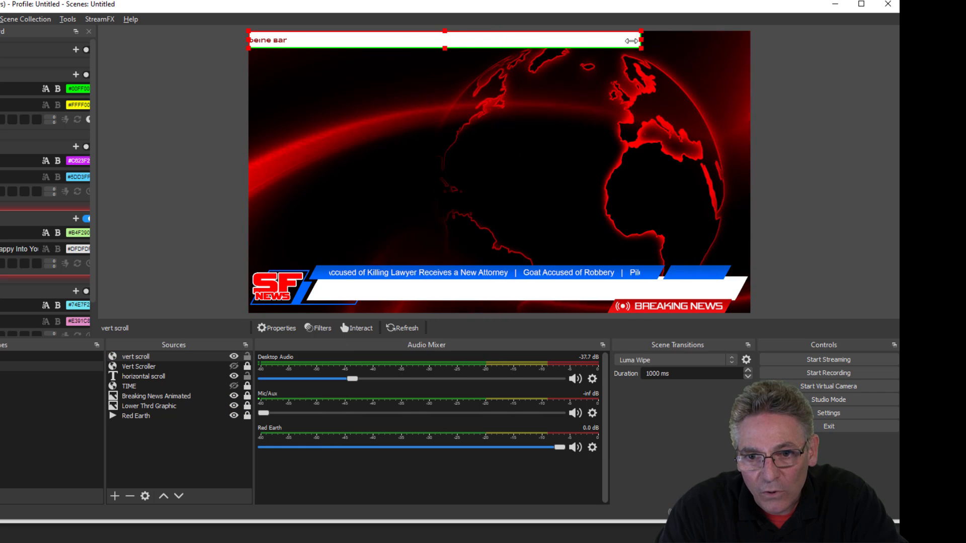
drag(751, 39, 550, 40)
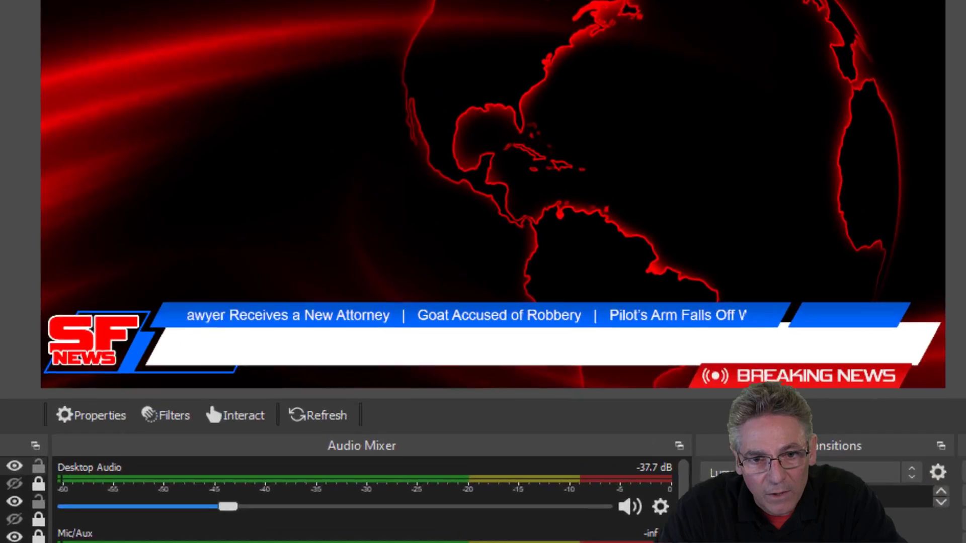
drag(421, 38, 492, 285)
drag(473, 370, 481, 384)
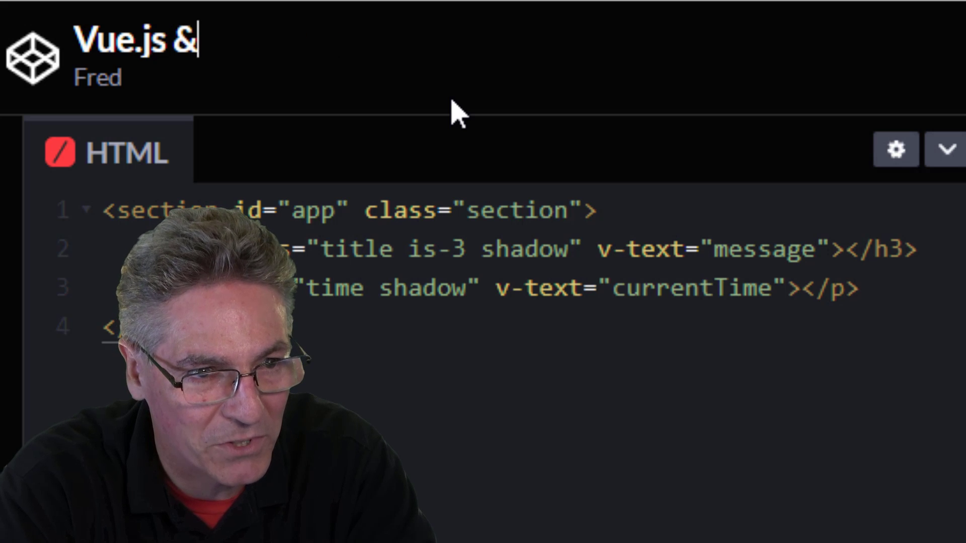
Replace the pen title with 'System Time For OBS' and save the pen.
key(BackSpace)
key(BackSpace)
key(BackSpace)
key(BackSpace)
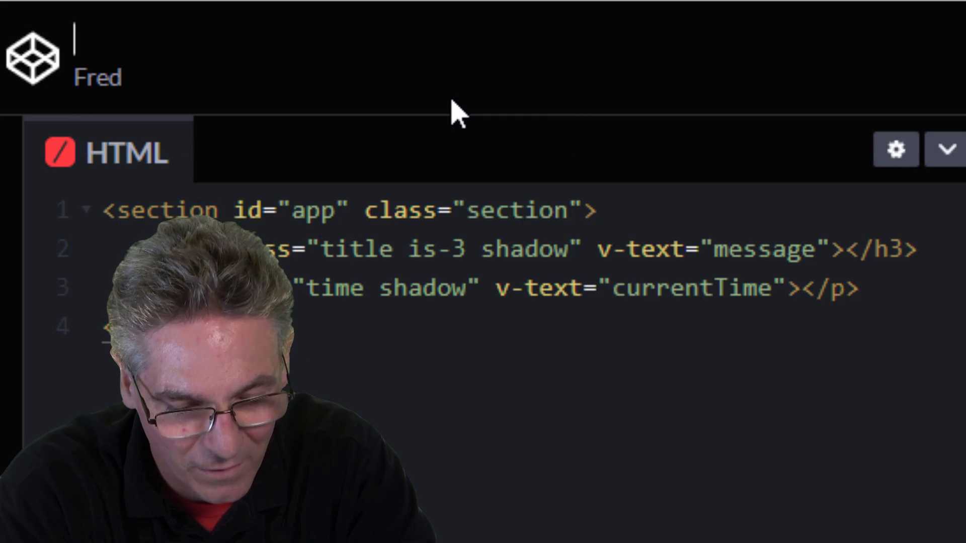
text(System)
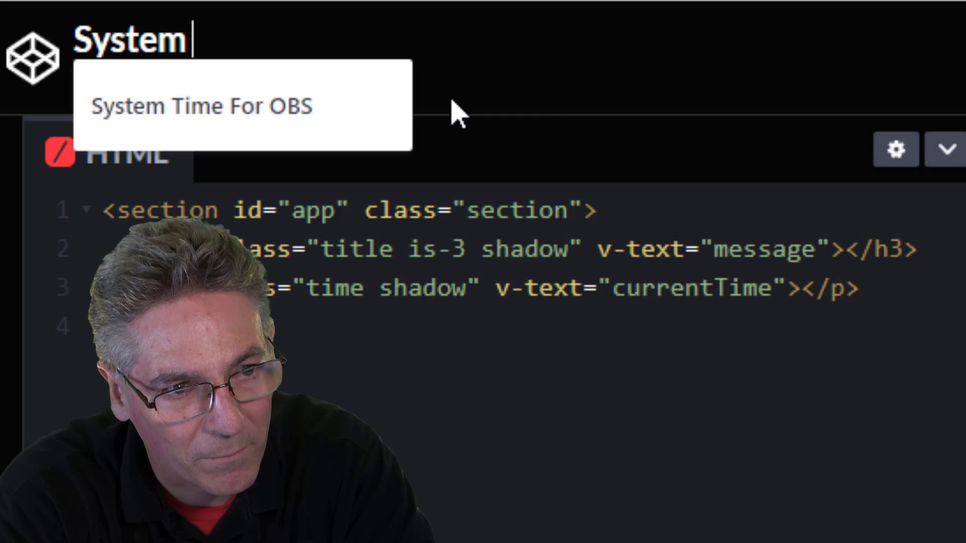
text( Time For OBS)
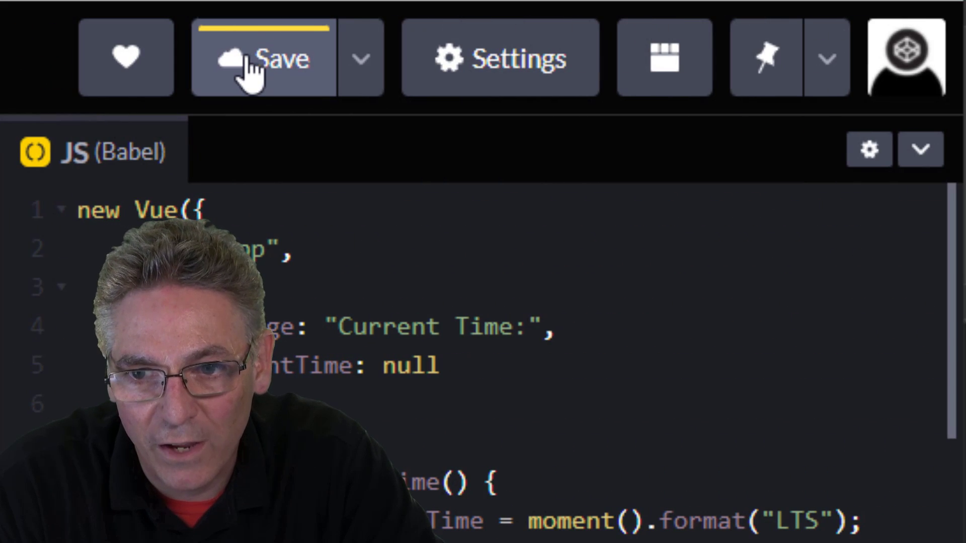
click(250, 70)
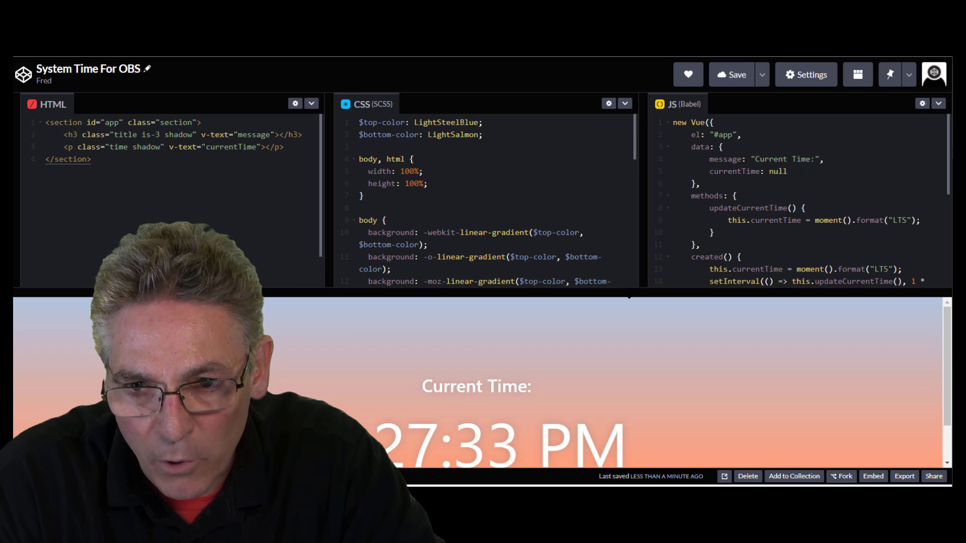
Delete the 'Current Time:' h3 heading line and place the caret in the LTS time format.
drag(629, 297, 629, 288)
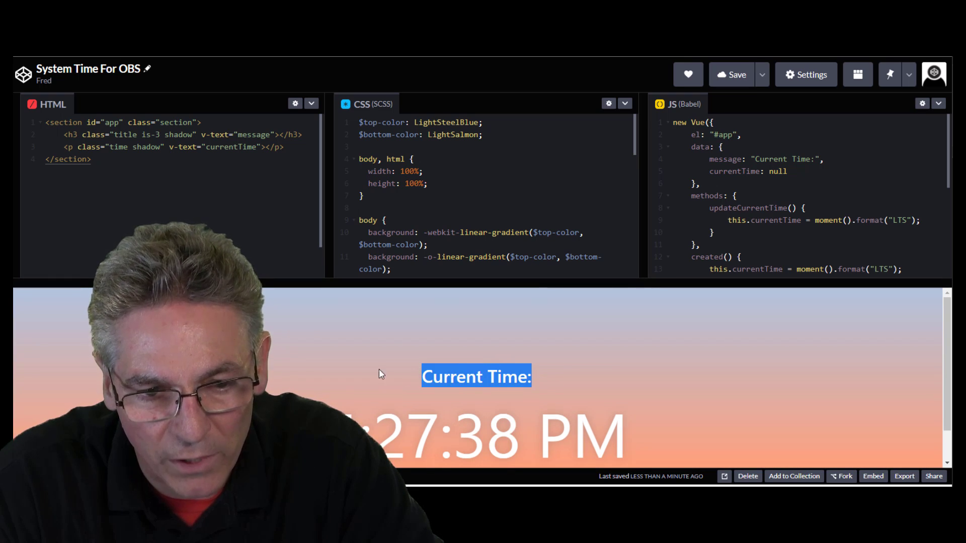
click(296, 135)
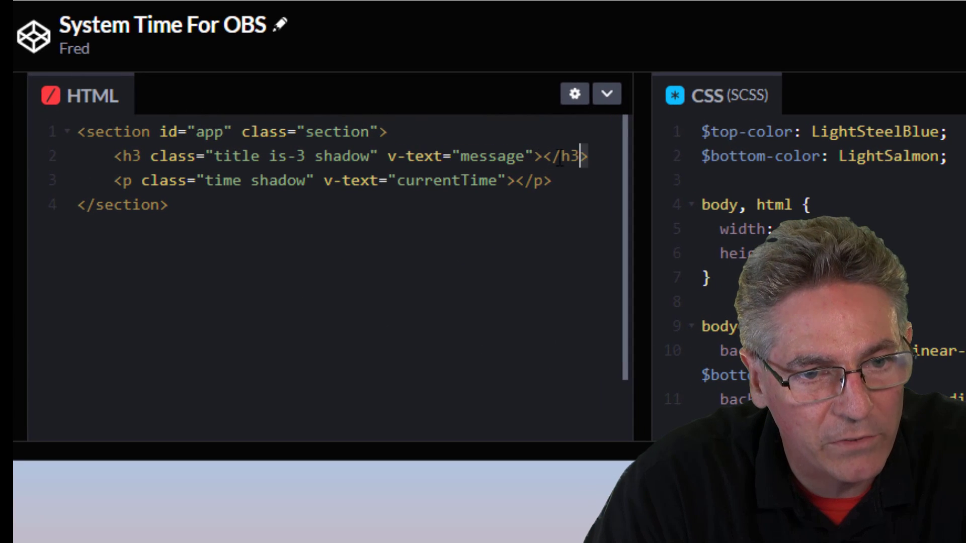
drag(587, 156, 78, 156)
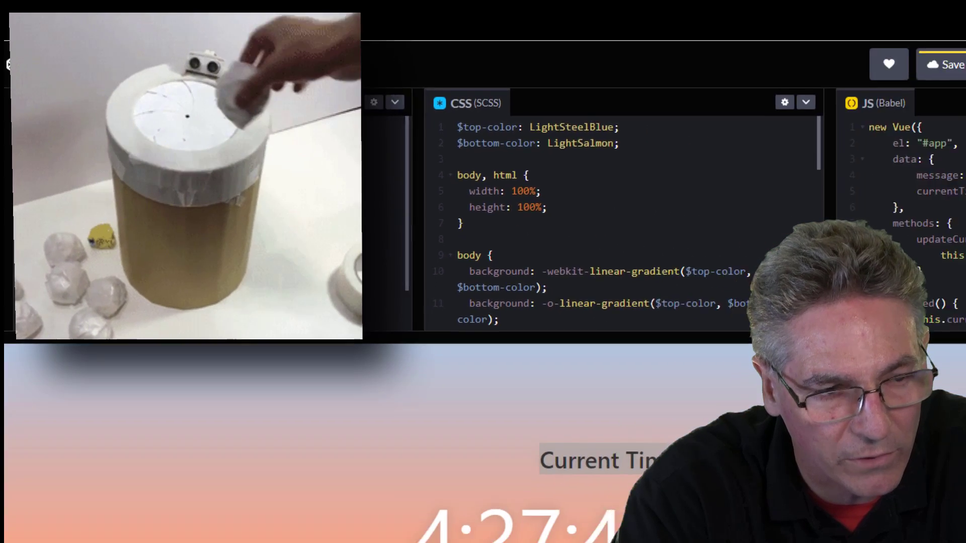
key(BackSpace)
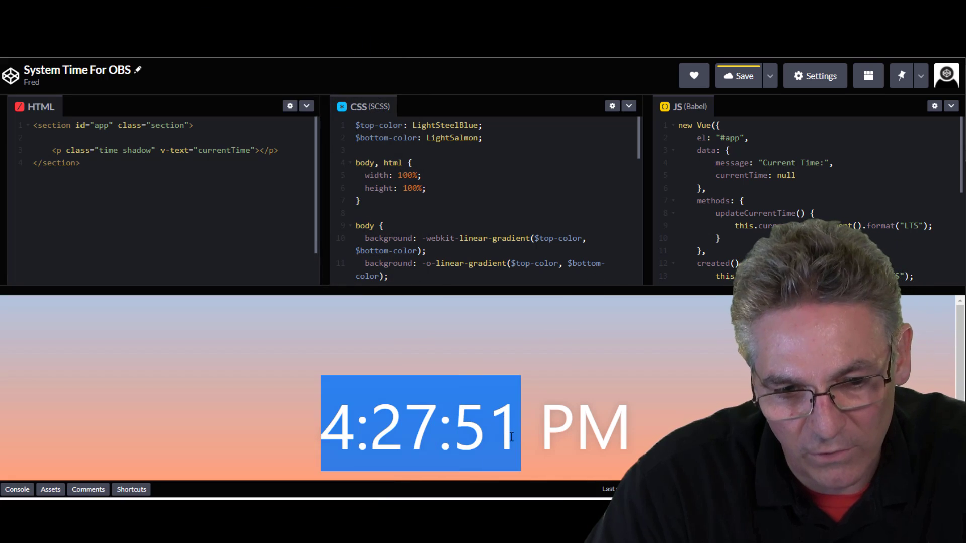
drag(453, 434, 510, 444)
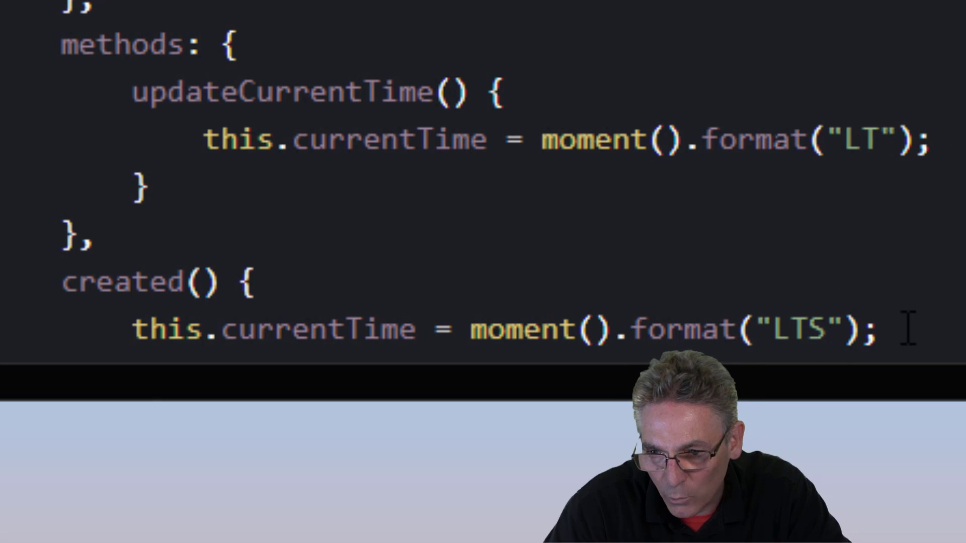
click(807, 330)
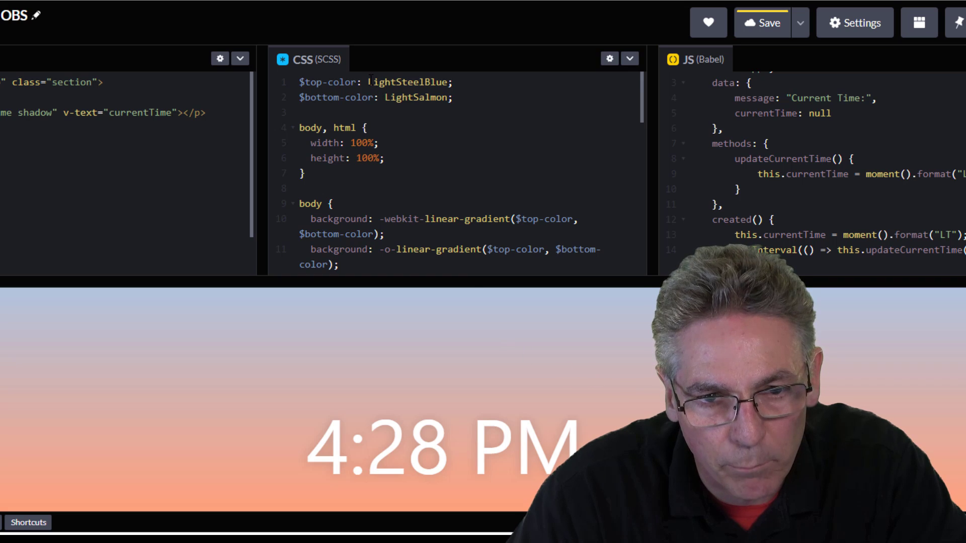
Change $top-color and $bottom-color from LightSteelBlue and LightSalmon to blue, then return to OBS.
drag(453, 97, 299, 82)
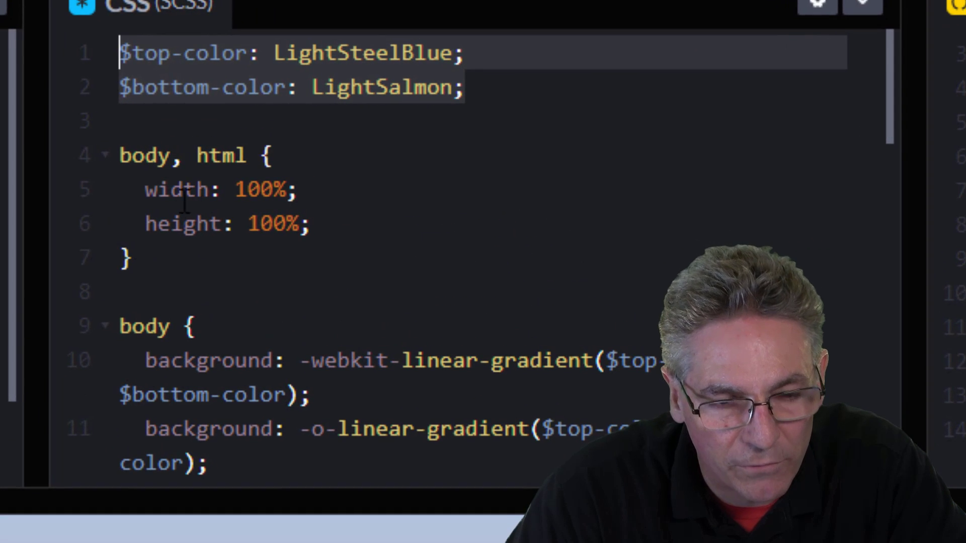
click(235, 87)
drag(273, 53, 455, 54)
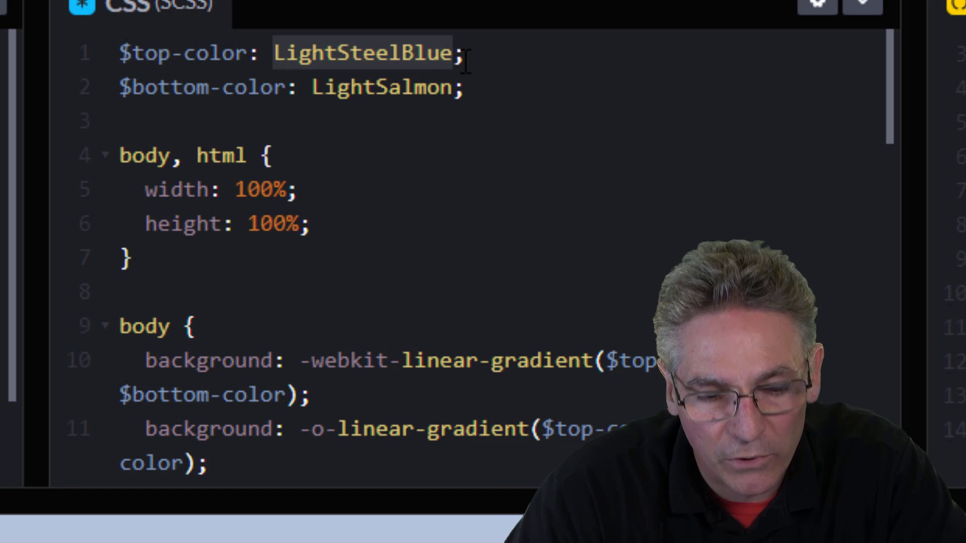
text(blue)
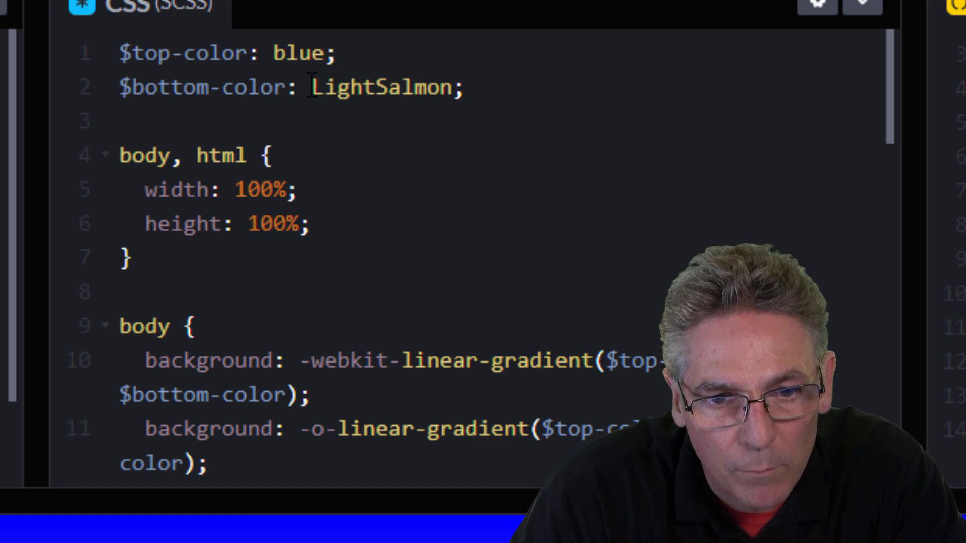
drag(313, 86, 454, 87)
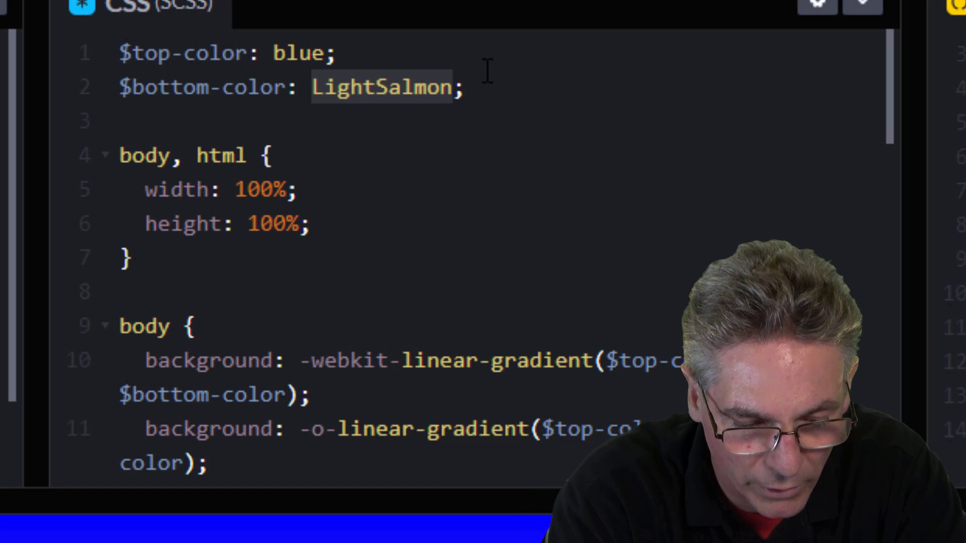
text(blue)
click(539, 106)
click(494, 105)
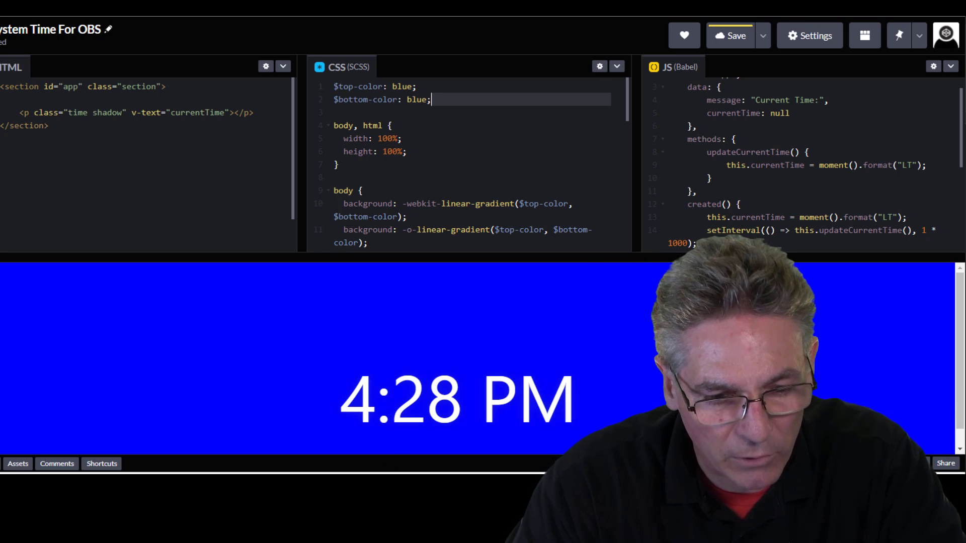
key(alt+Tab)
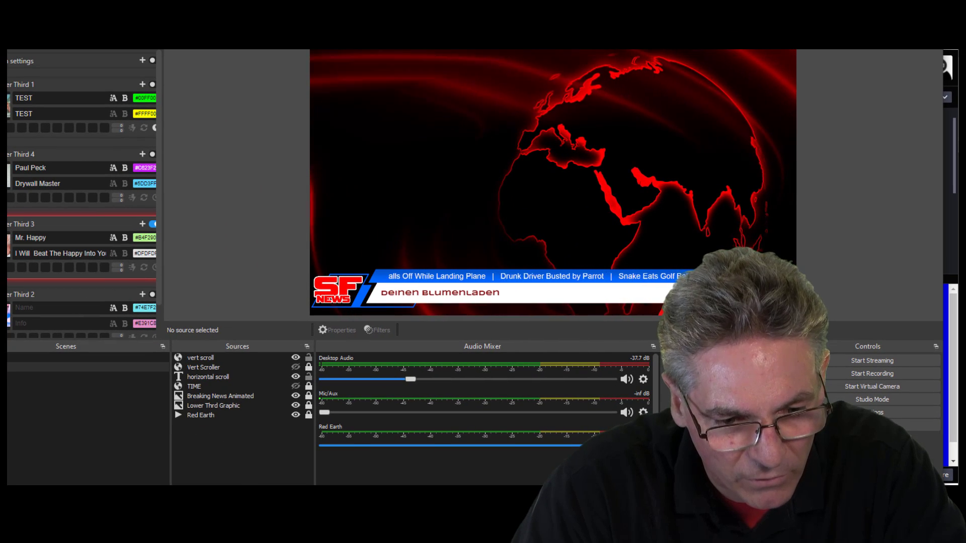
Back in CodePen, change the .time font-size from 7em to 18px.
key(alt+Tab)
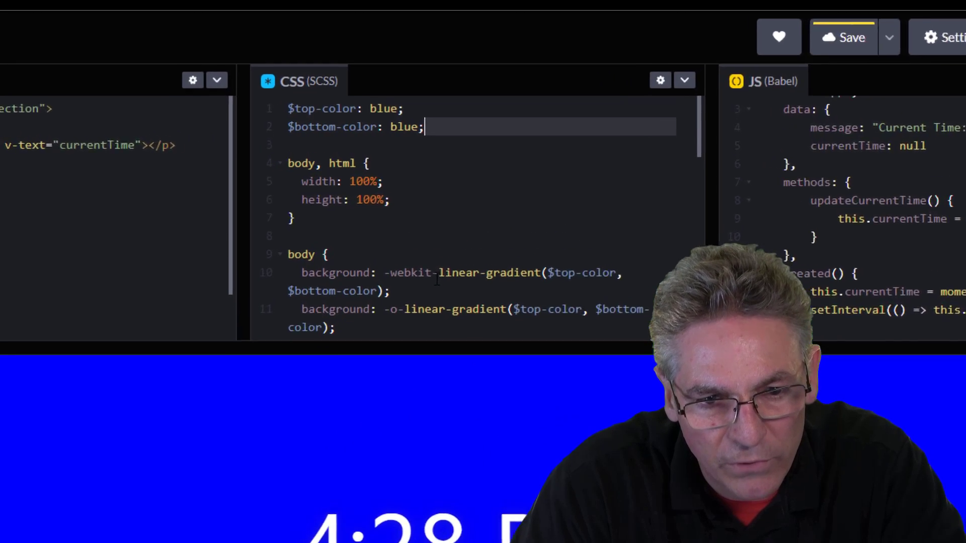
scroll(458, 210, down, 3)
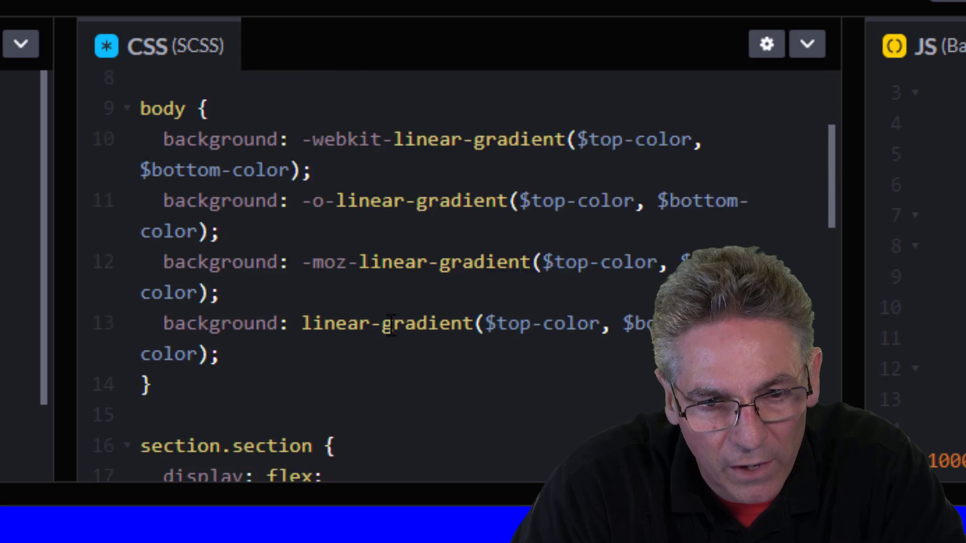
scroll(391, 327, down, 5)
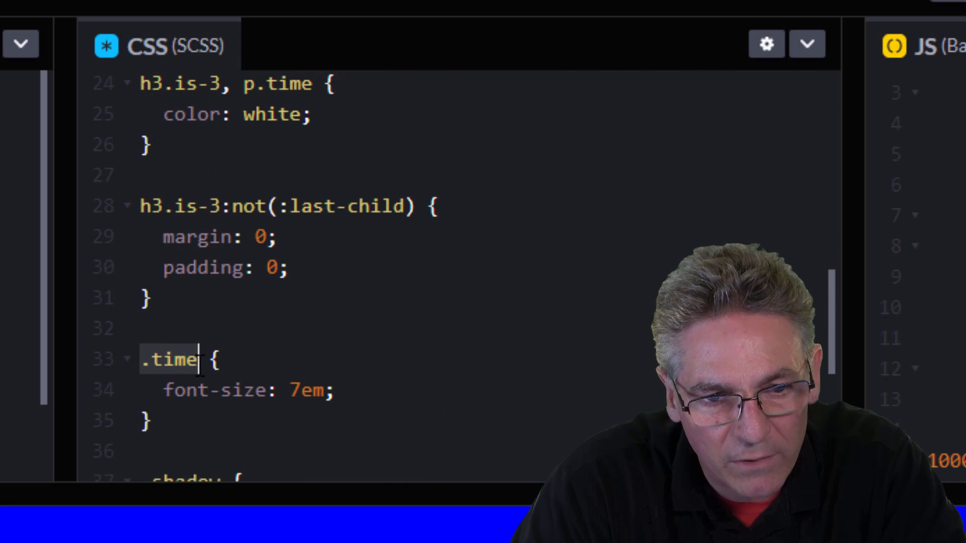
click(198, 389)
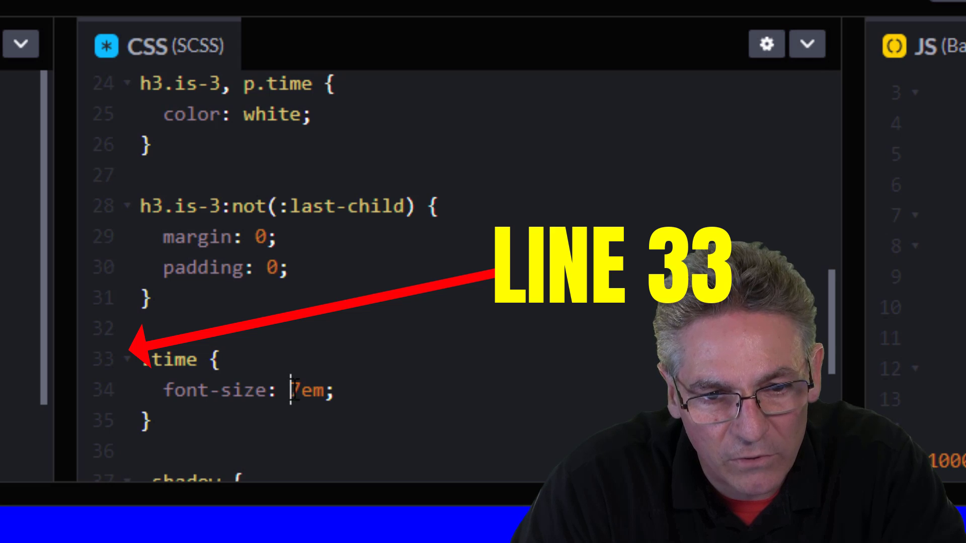
drag(291, 390, 324, 391)
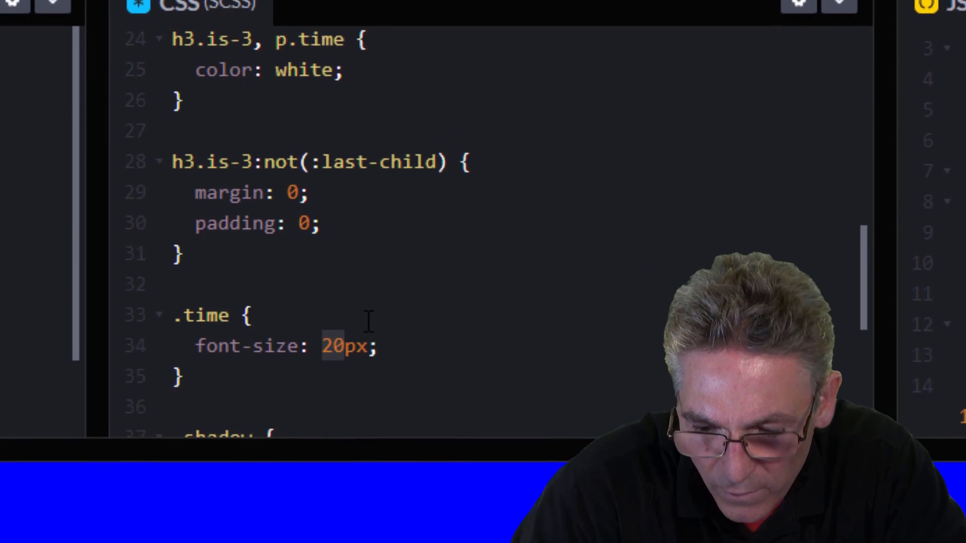
text(18)
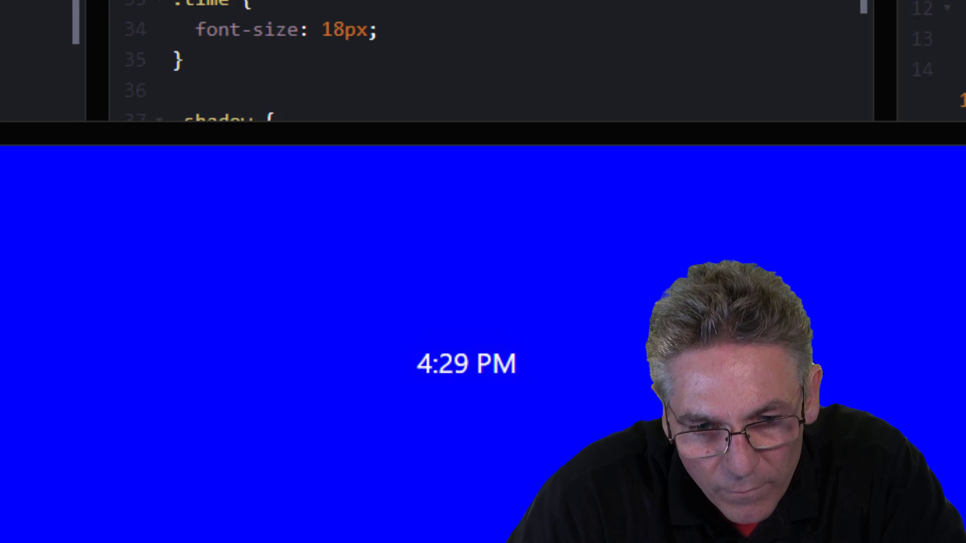
Add 'font-weight: 800;' to the .time rule so the clock renders bold.
click(405, 36)
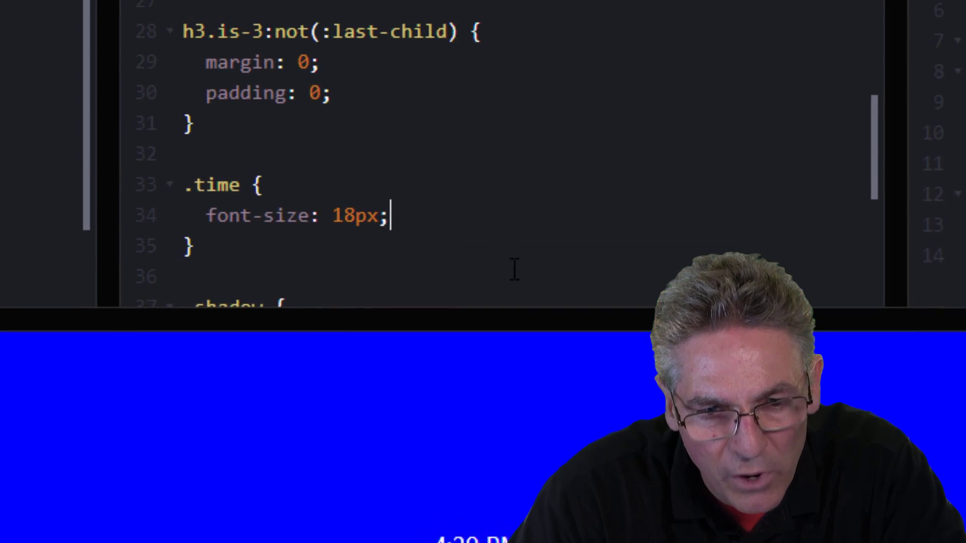
key(Return)
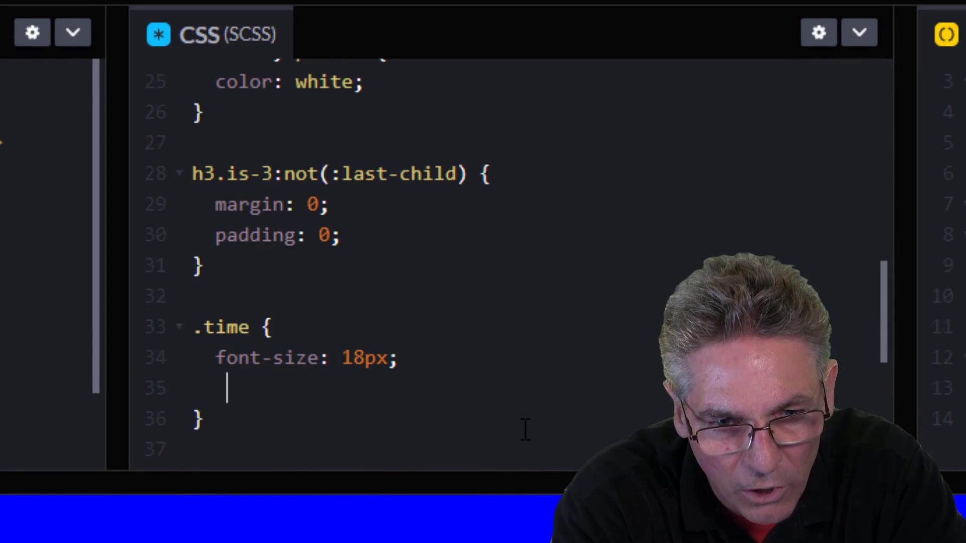
text(font-)
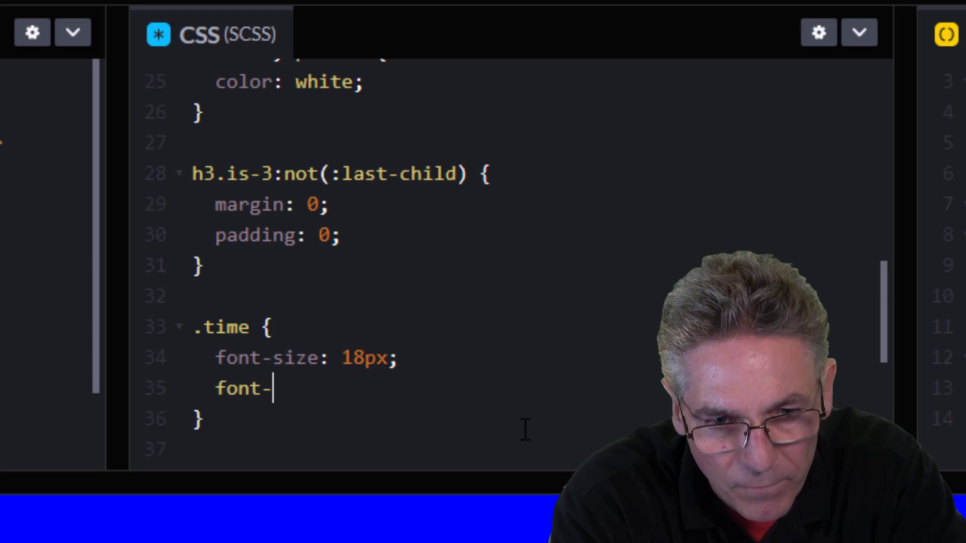
text(weight)
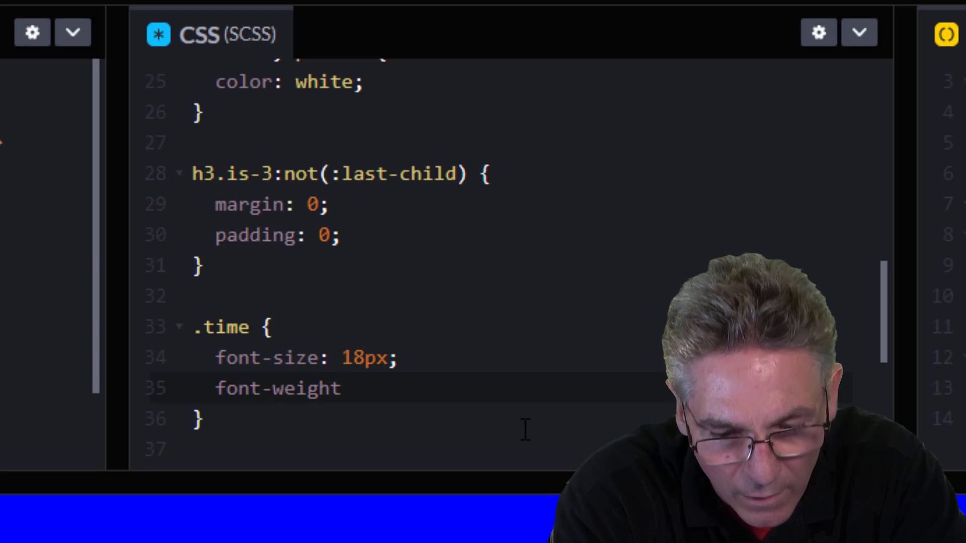
text(: )
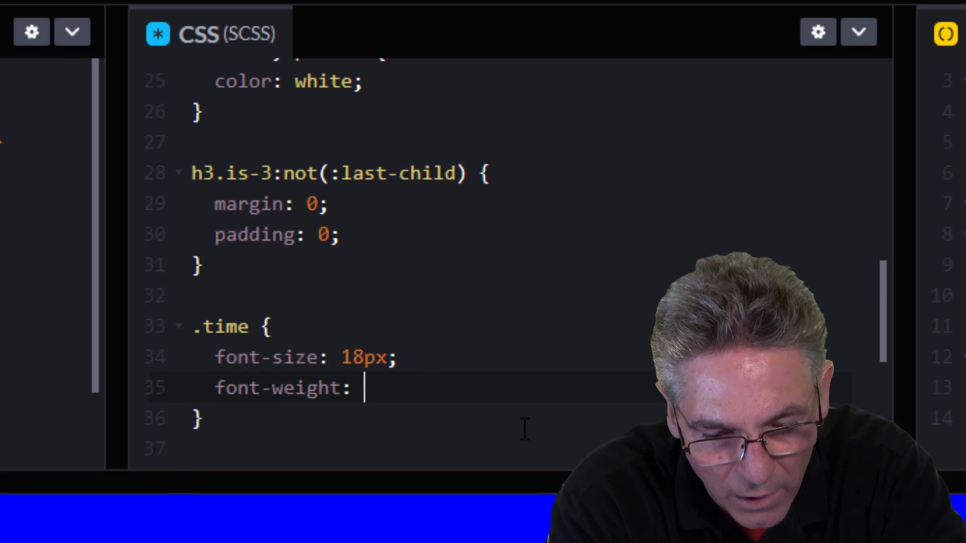
text(800;)
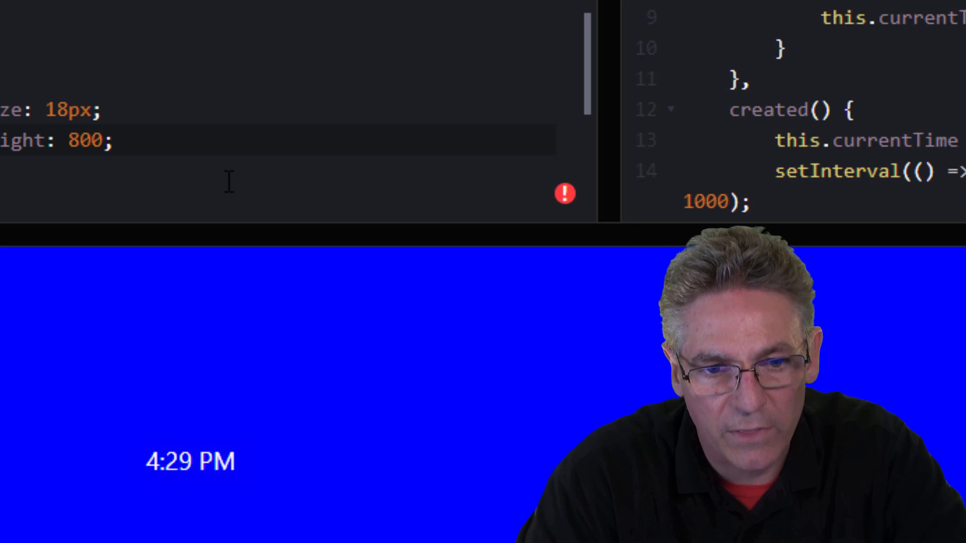
click(356, 358)
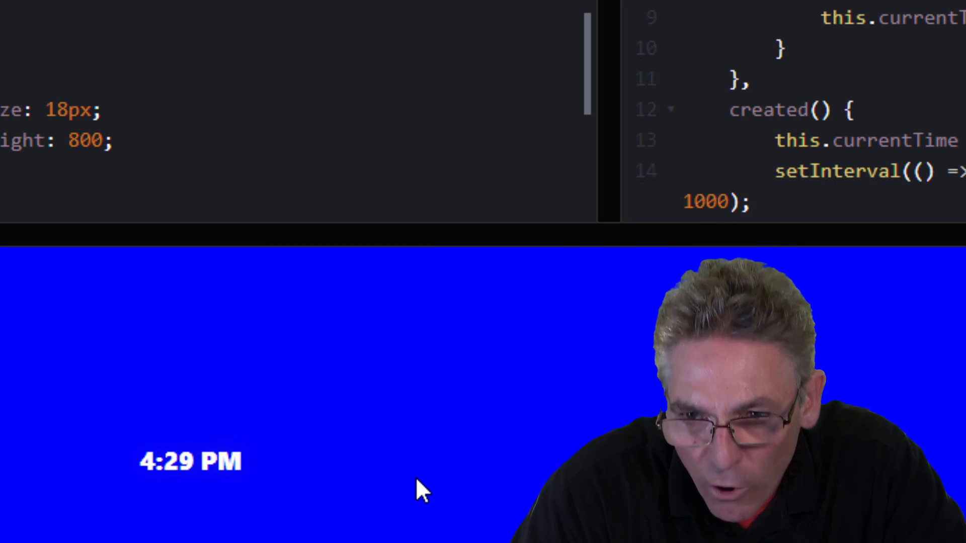